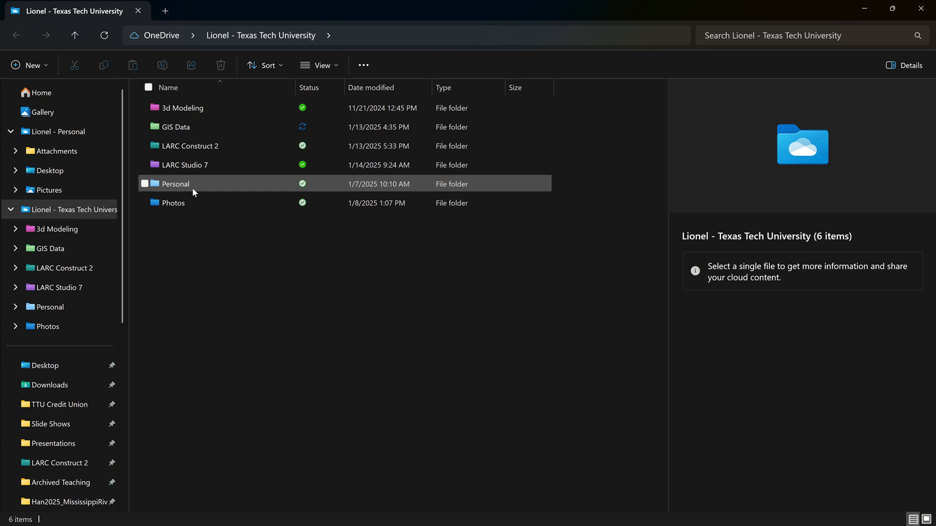
Look through the TTU Credit Union folder in LARC Construct 2 > Construct 2 Projects, and close the file window.
mouse_move(192, 188)
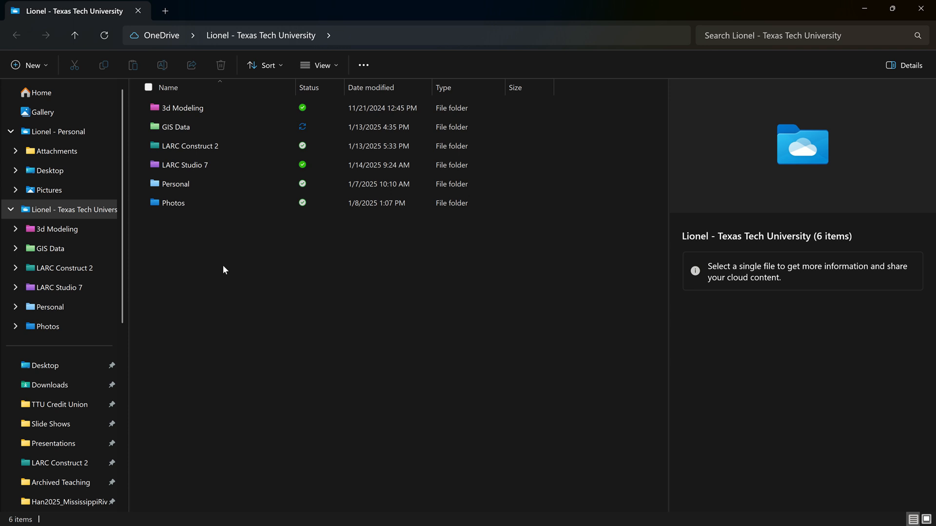
double_click(213, 146)
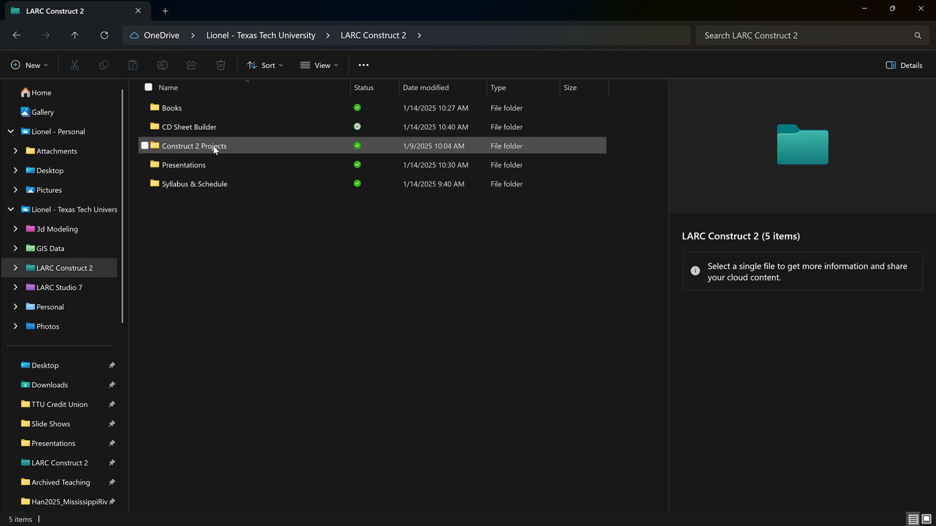
mouse_move(214, 149)
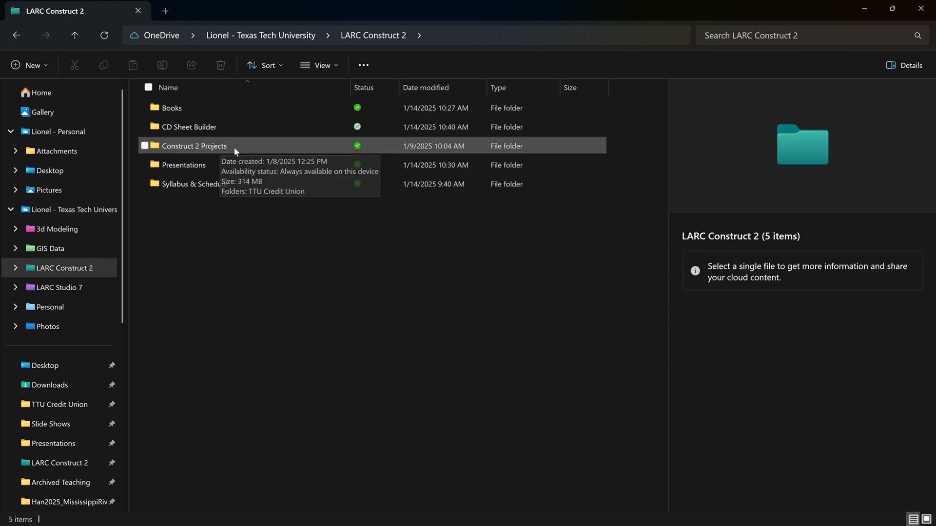
double_click(197, 146)
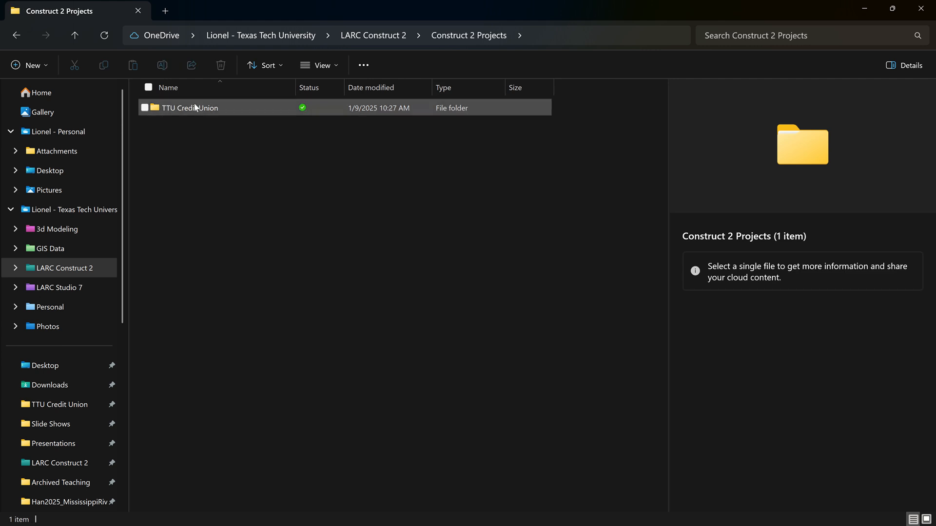
click(194, 104)
double_click(194, 104)
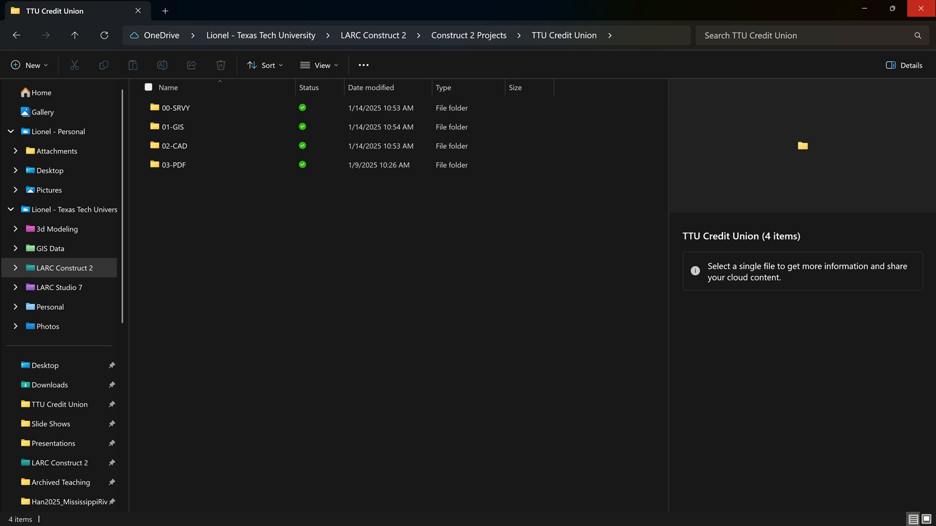
click(923, 9)
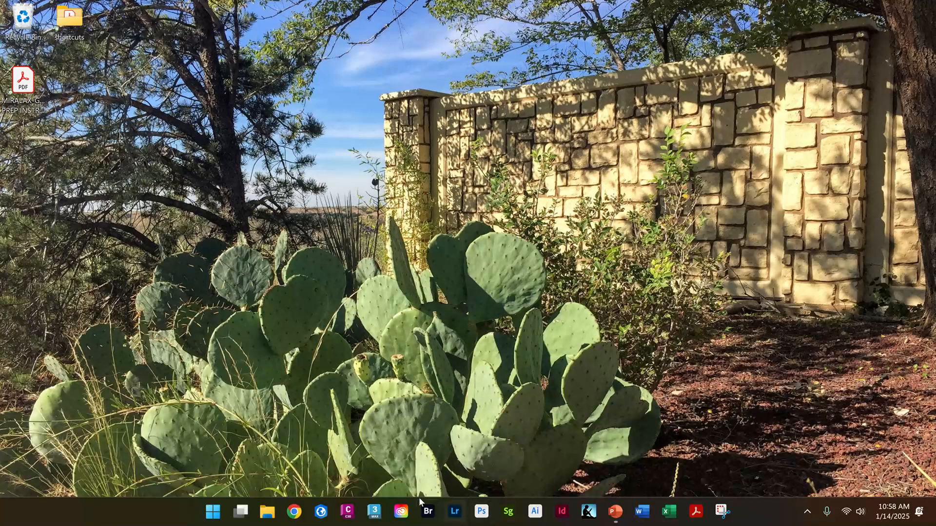
Switch to ArcGIS Pro and start a new project from the Map template, named TTU Credit Union.
click(321, 512)
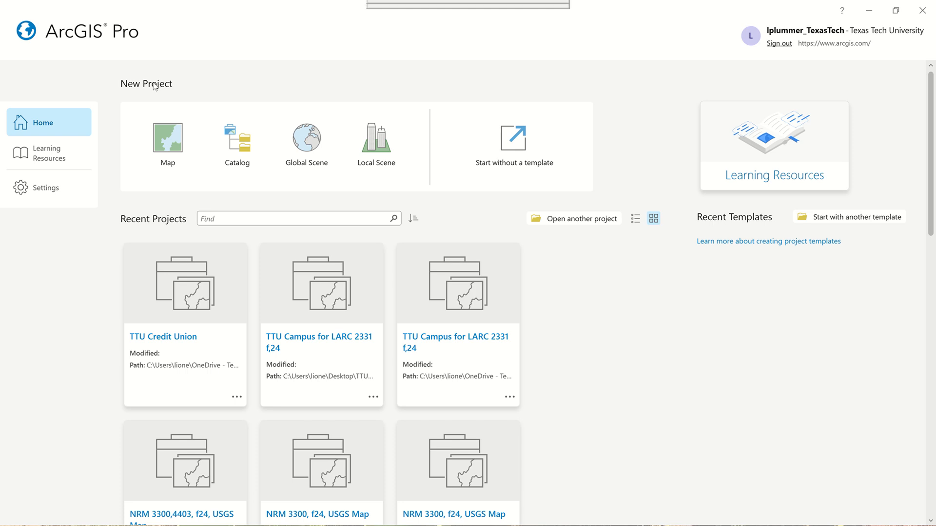
click(171, 133)
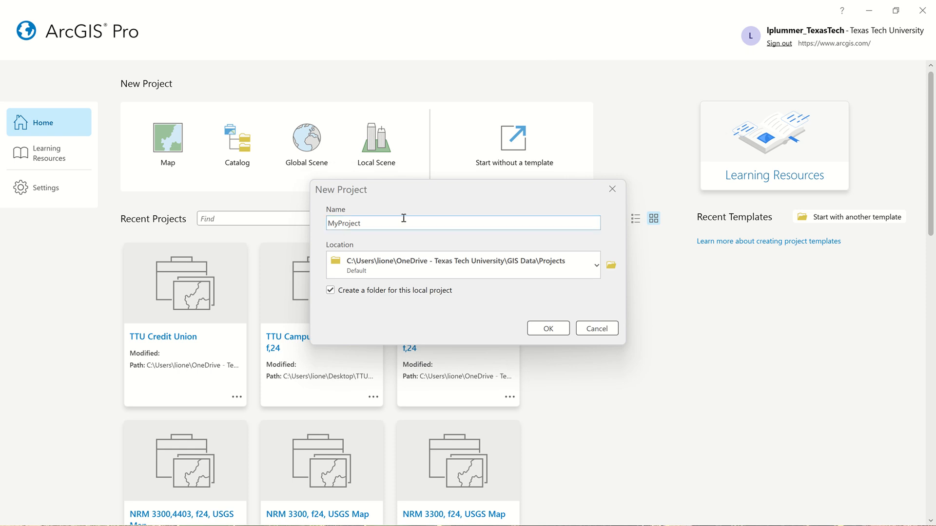
click(378, 224)
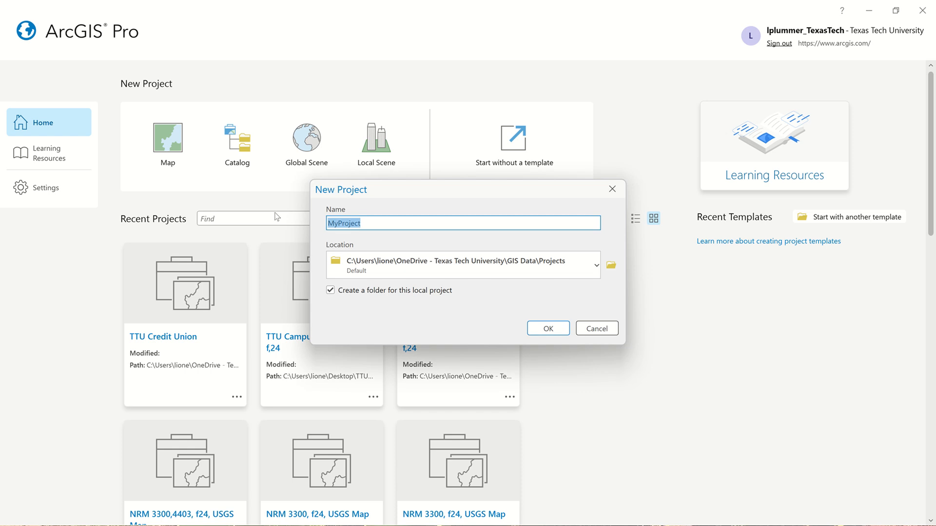
text(ttu)
key(BackSpace)
key(BackSpace)
key(BackSpace)
text(TTU C)
key(Caps_Lock)
text(redit )
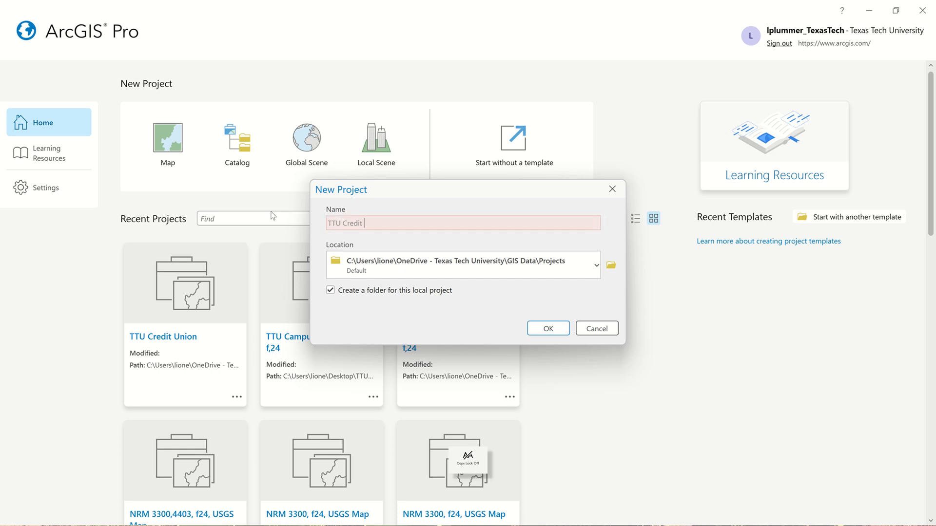
text(Union)
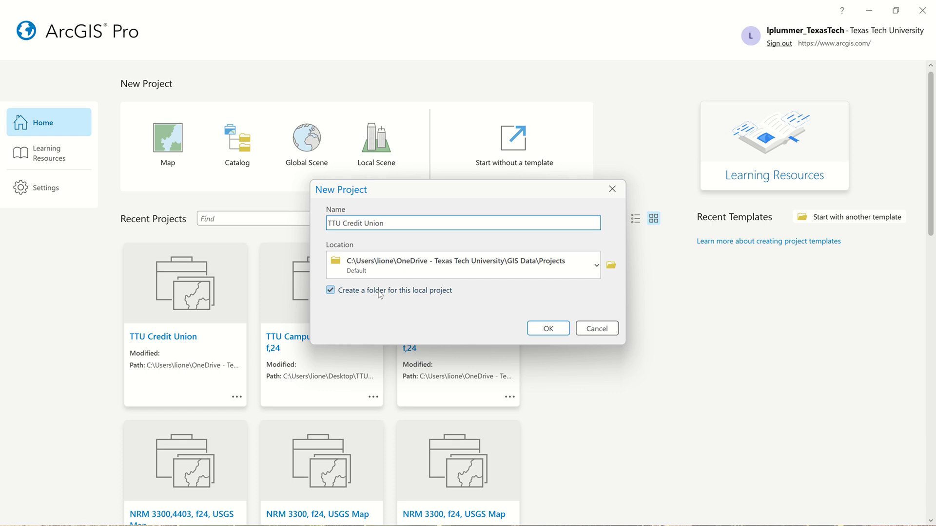
Create the project in LARC Construct 2 > Construct 2 Projects > TTU Credit Union > 01-GIS on the university OneDrive, without a separate project folder.
click(331, 291)
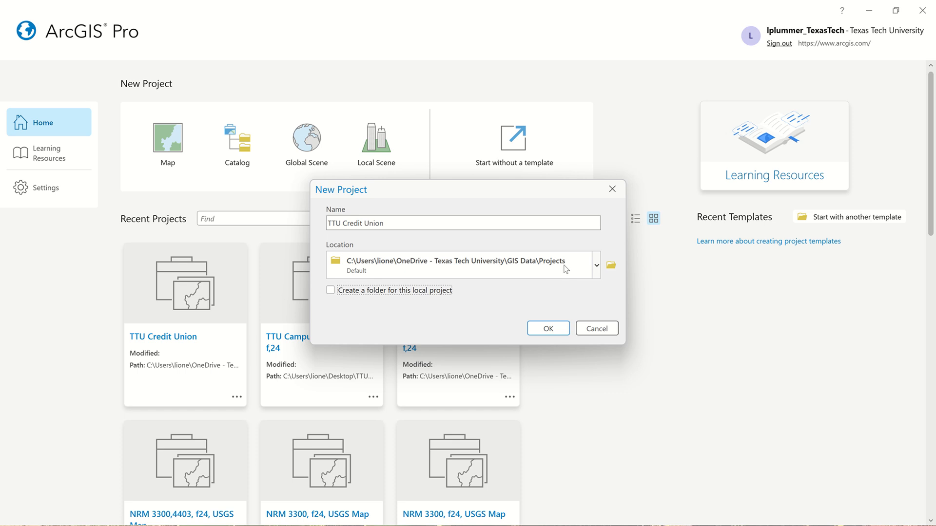
click(612, 266)
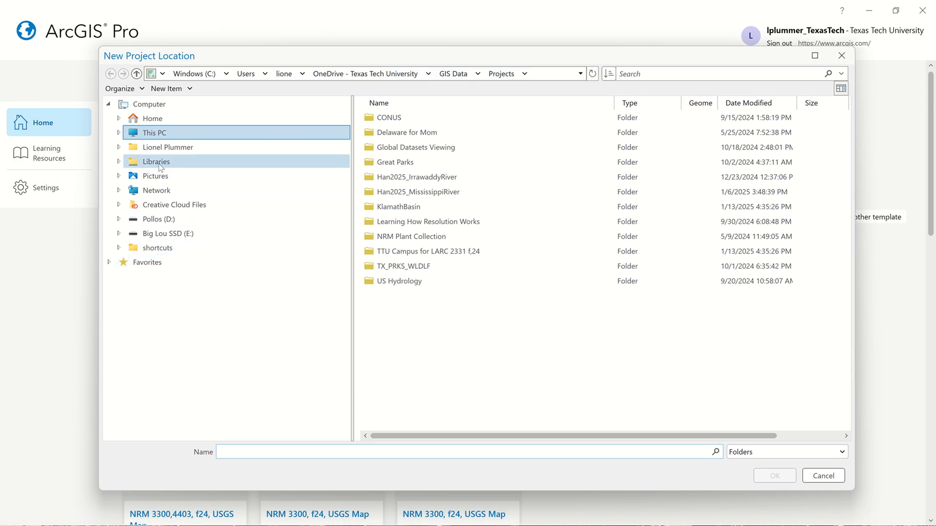
click(168, 148)
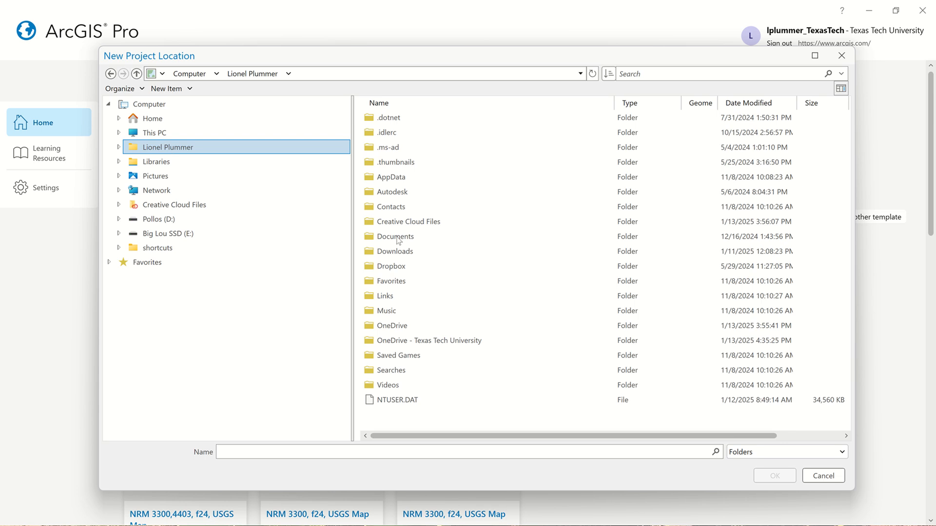
double_click(478, 340)
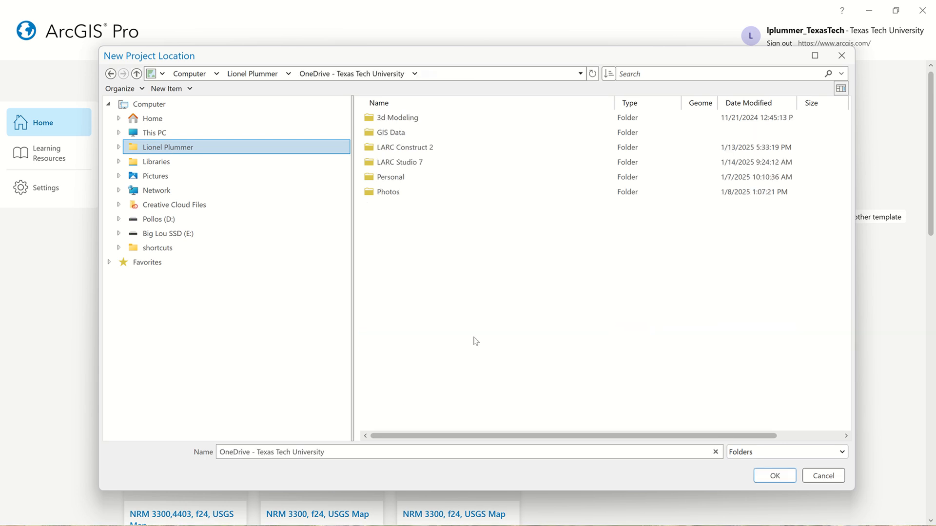
double_click(437, 147)
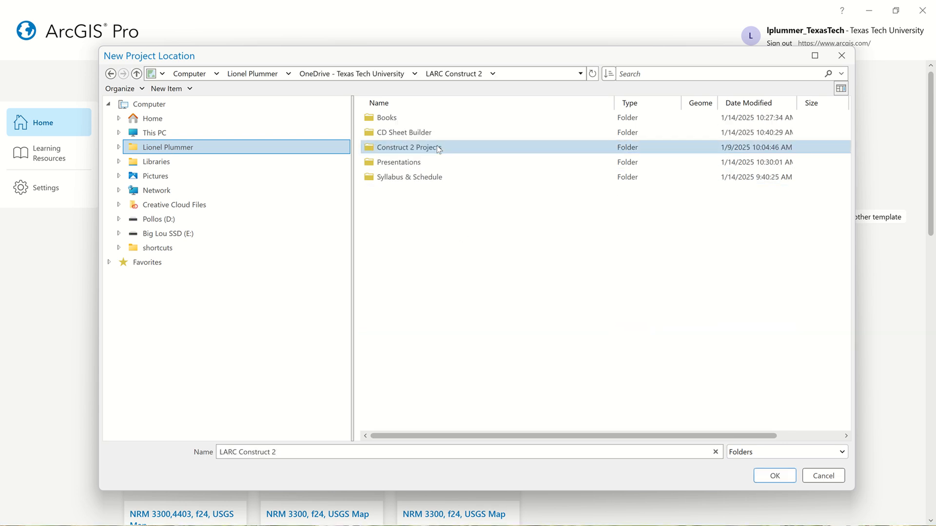
double_click(447, 144)
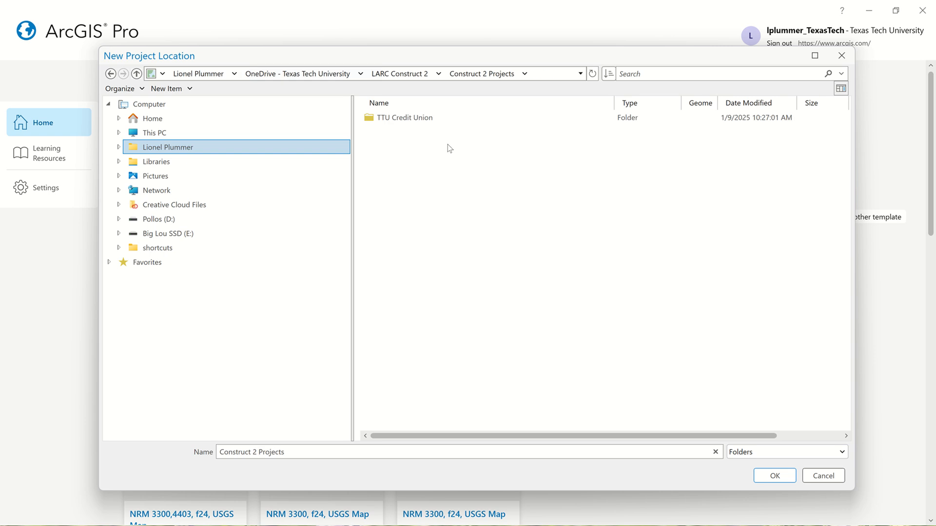
double_click(433, 113)
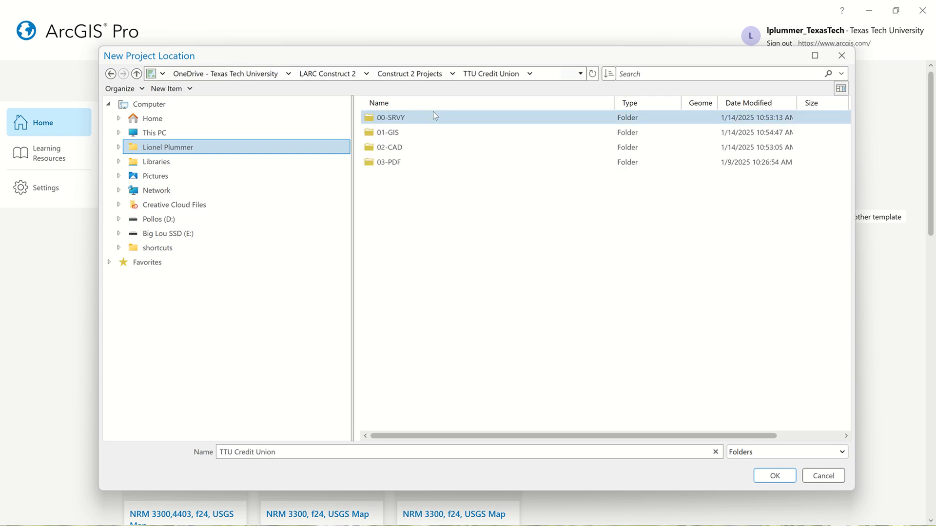
click(414, 132)
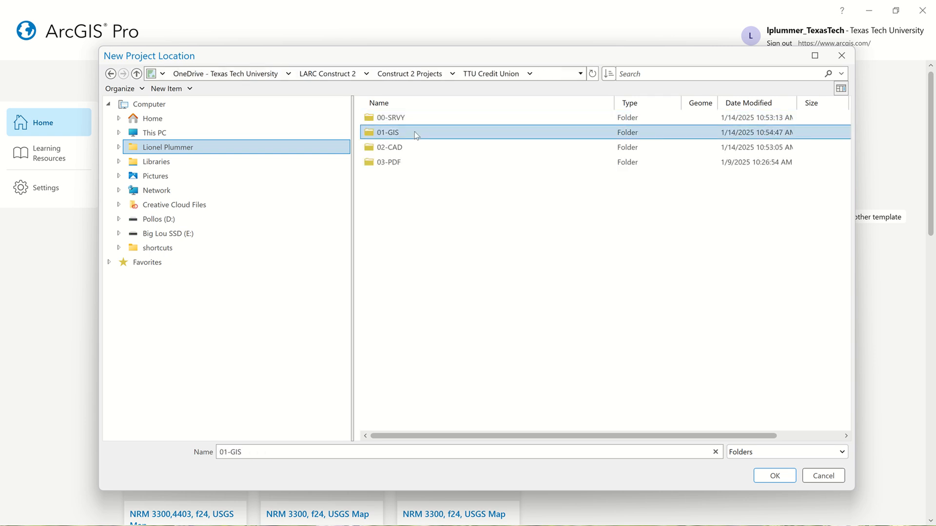
click(771, 477)
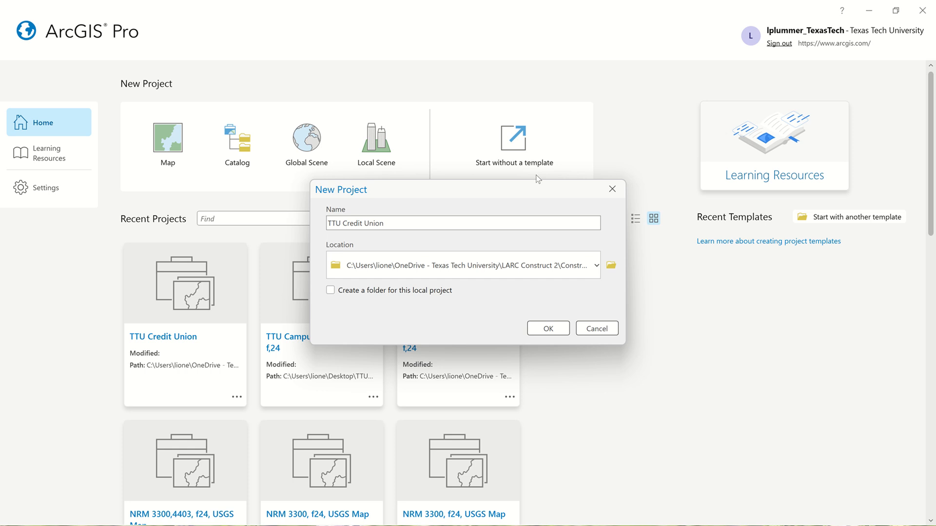
click(562, 330)
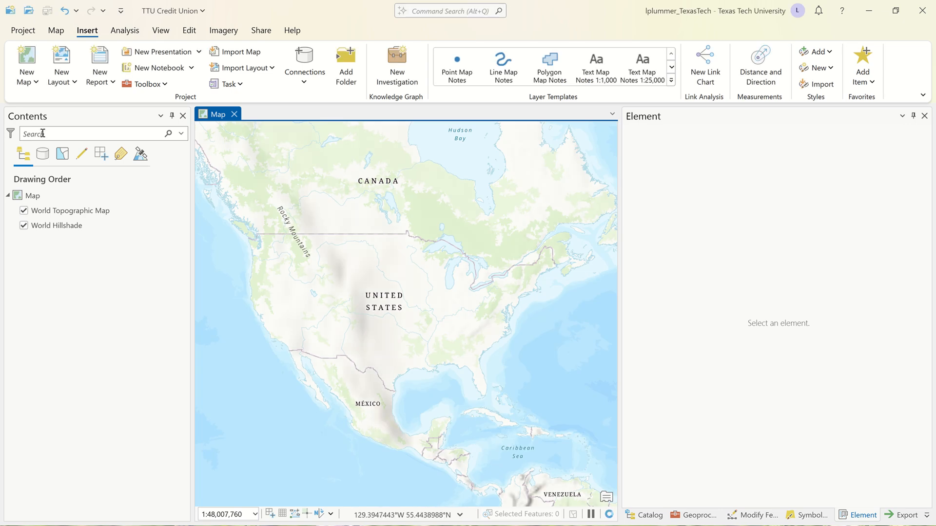
Rename the project's map as TTU Credit Union 20scale.
click(33, 196)
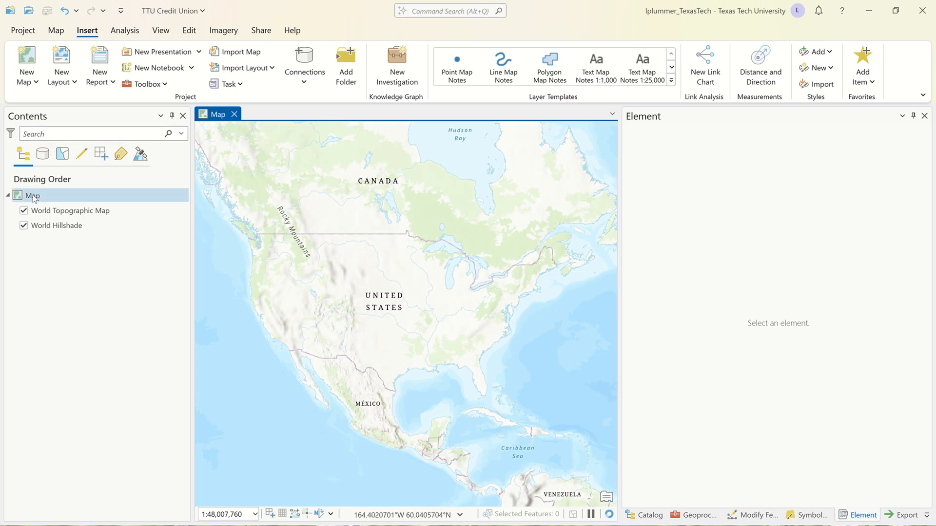
click(32, 197)
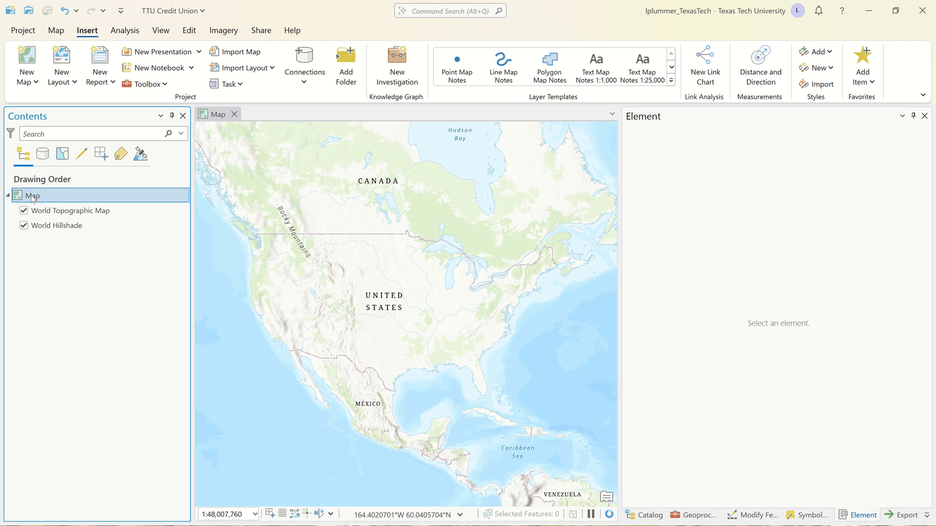
click(32, 196)
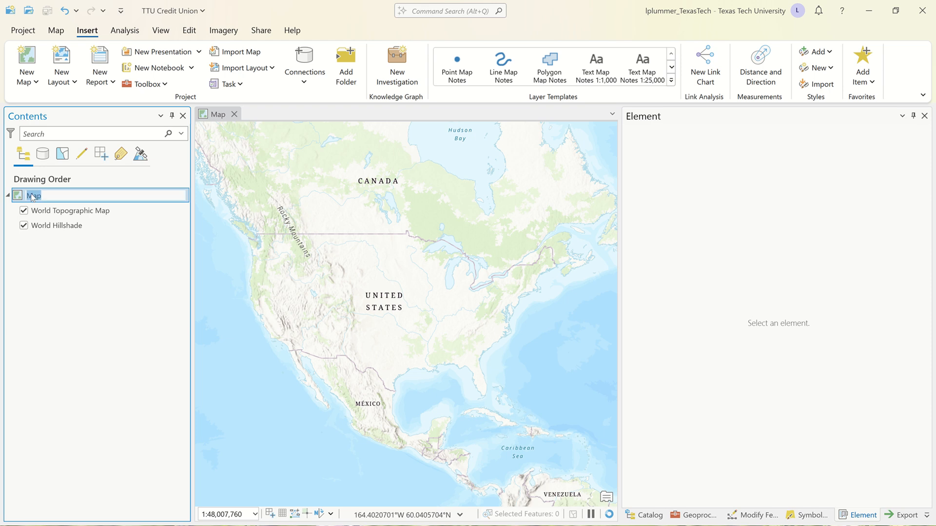
text(TTU Credit Union 20scale)
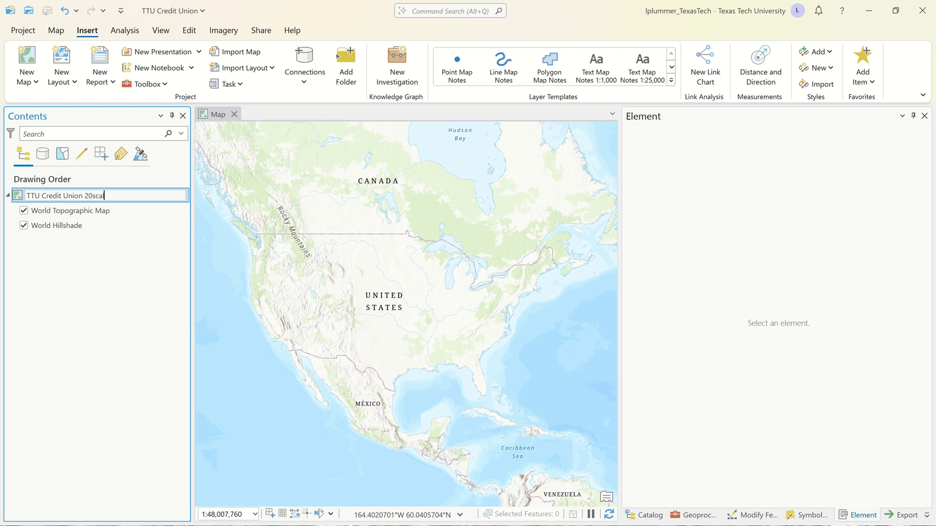
key(Return)
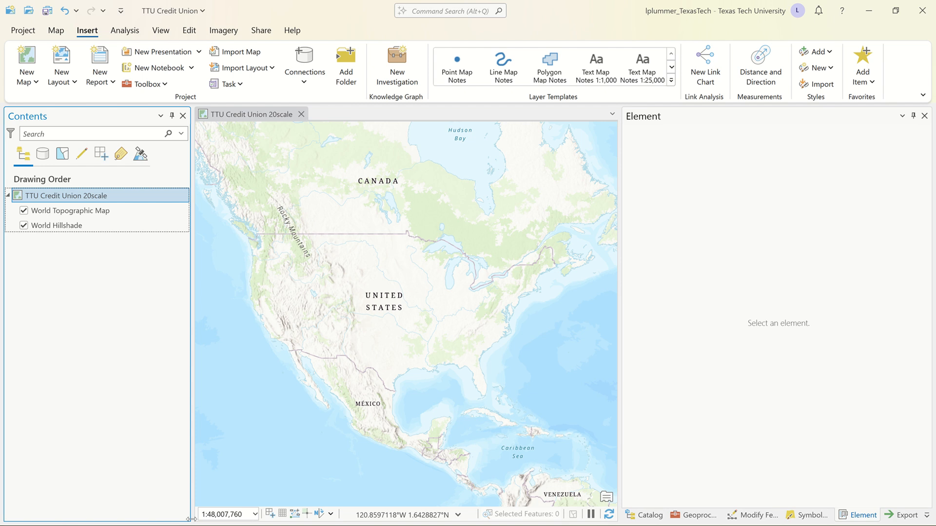
Show the desktop and switch to Google Chrome.
key(alt+Tab)
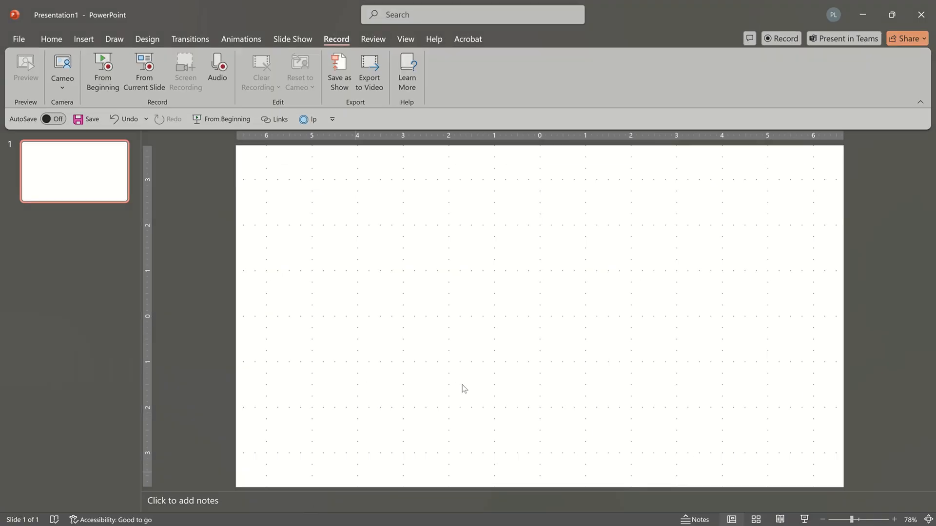
key(super)
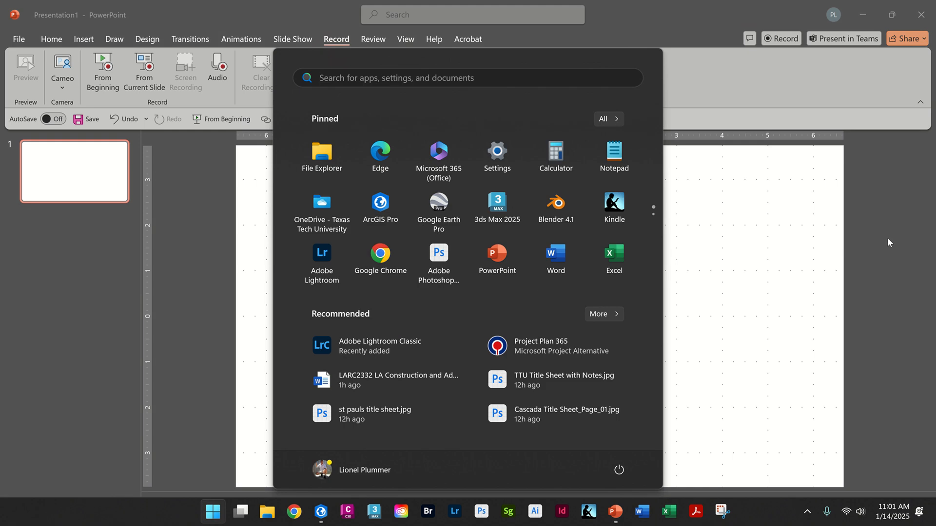
key(super)
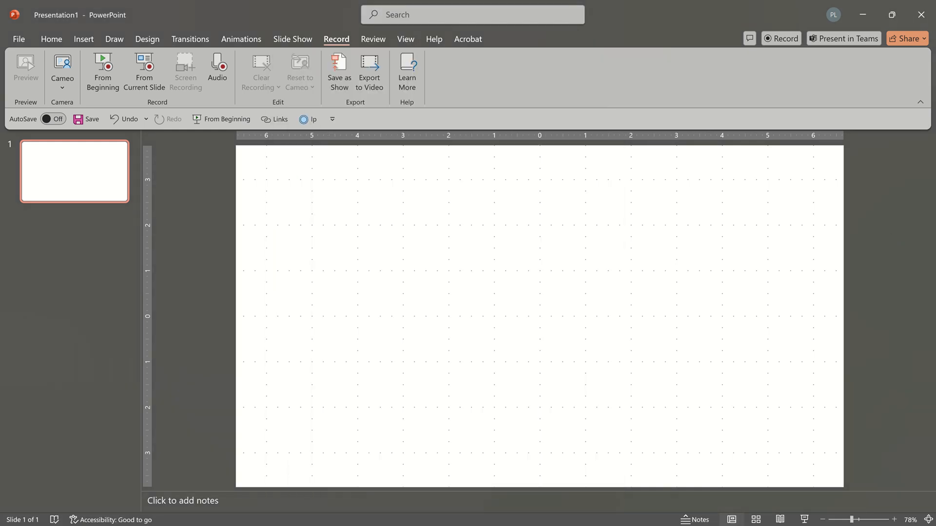
key(super+d)
mouse_move(247, 525)
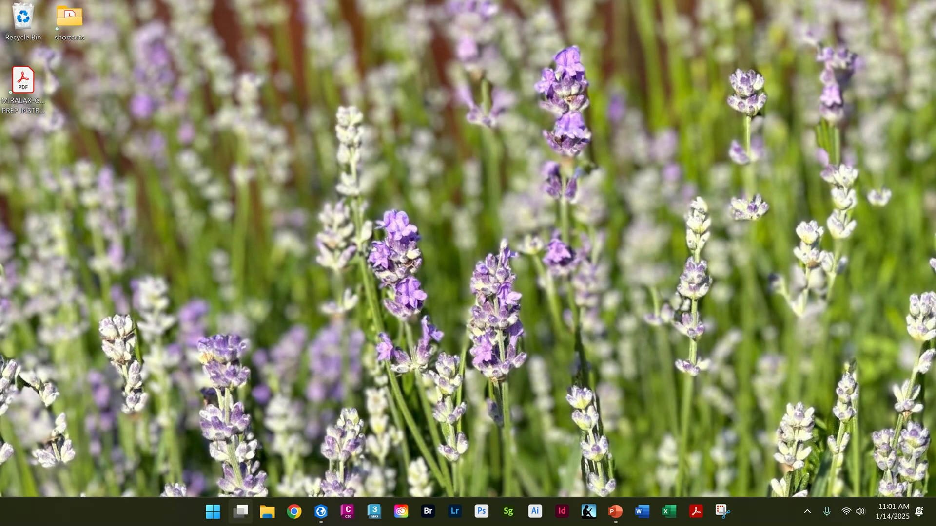
click(296, 514)
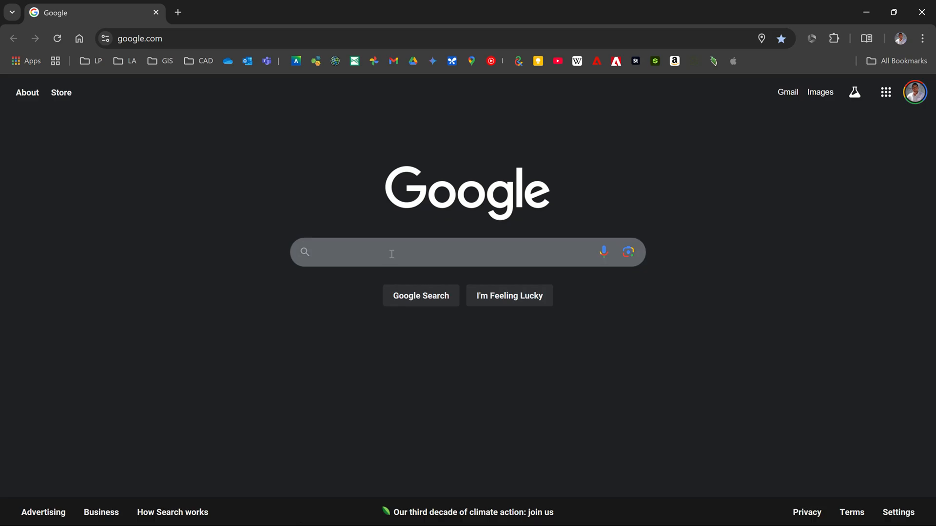
Search Google for lubbock gis and open the City of Lubbock GIS & Data Services page.
text(lubbo)
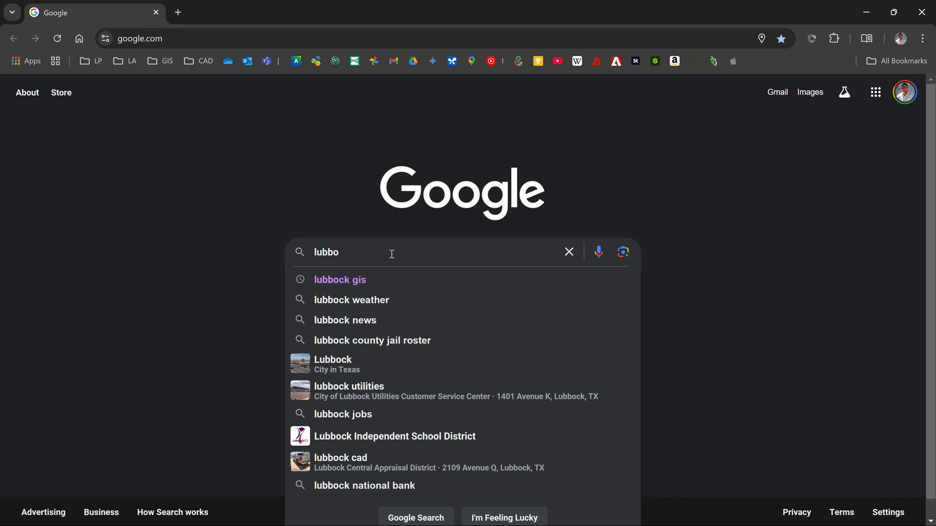
key(Down)
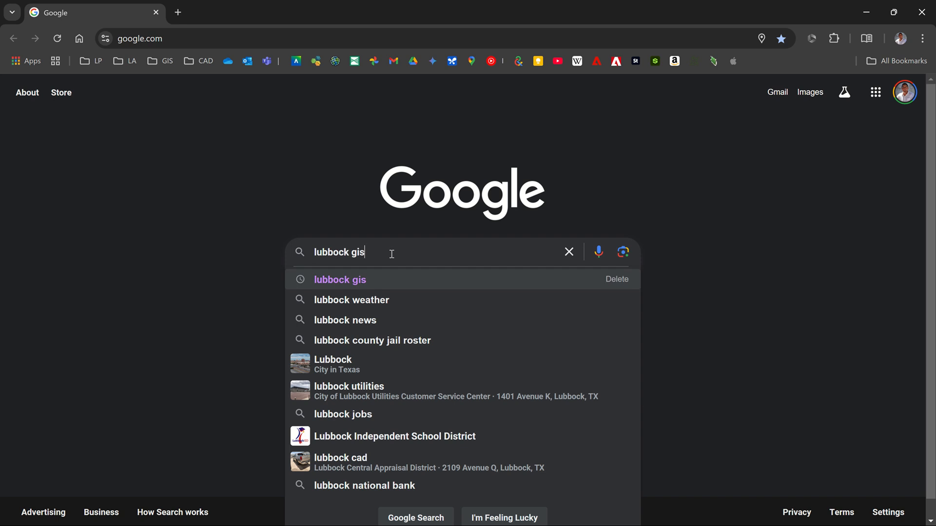
key(Return)
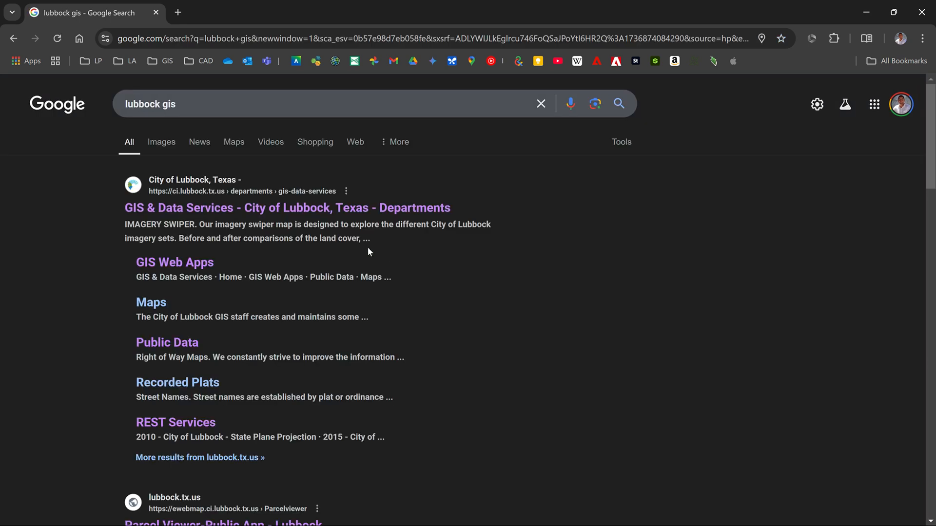
click(379, 205)
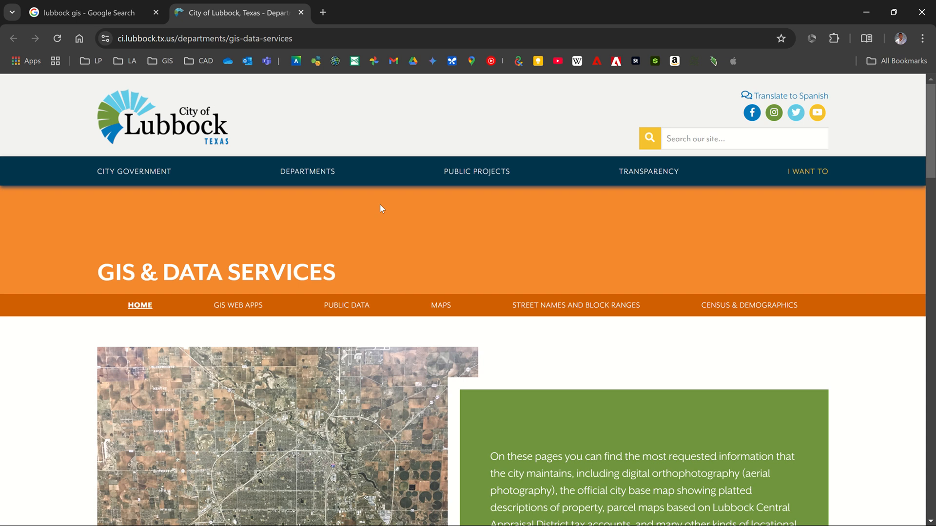
Open the REST Services page from the public data section of the City of Lubbock GIS site.
scroll(381, 208, down, 3)
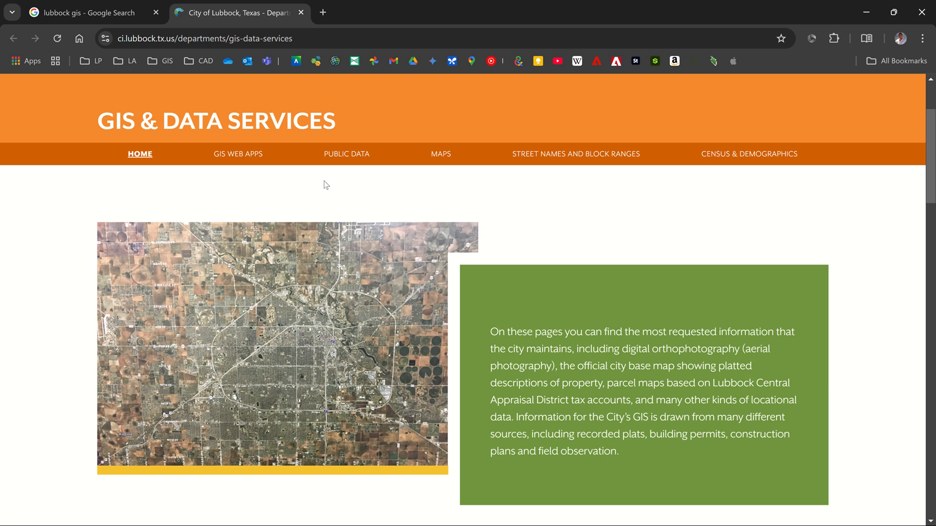
click(352, 154)
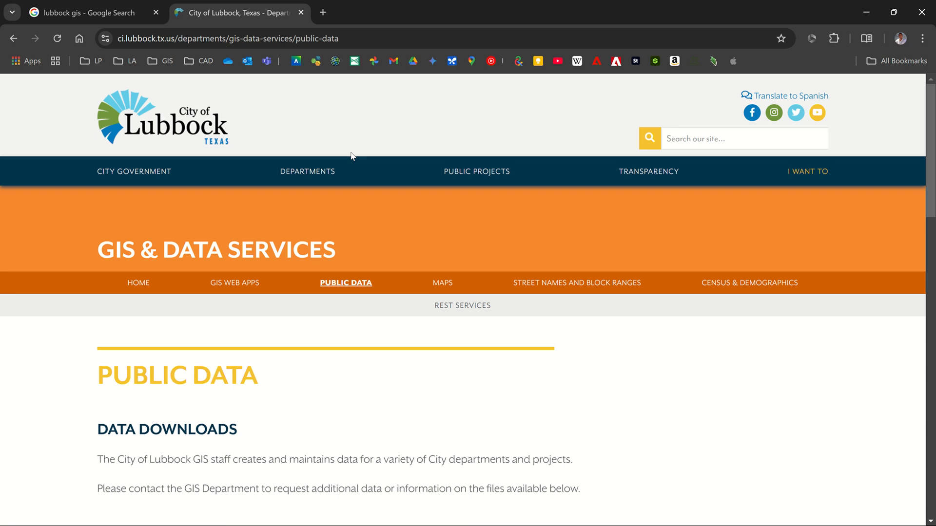
scroll(353, 156, down, 1)
scroll(351, 155, down, 5)
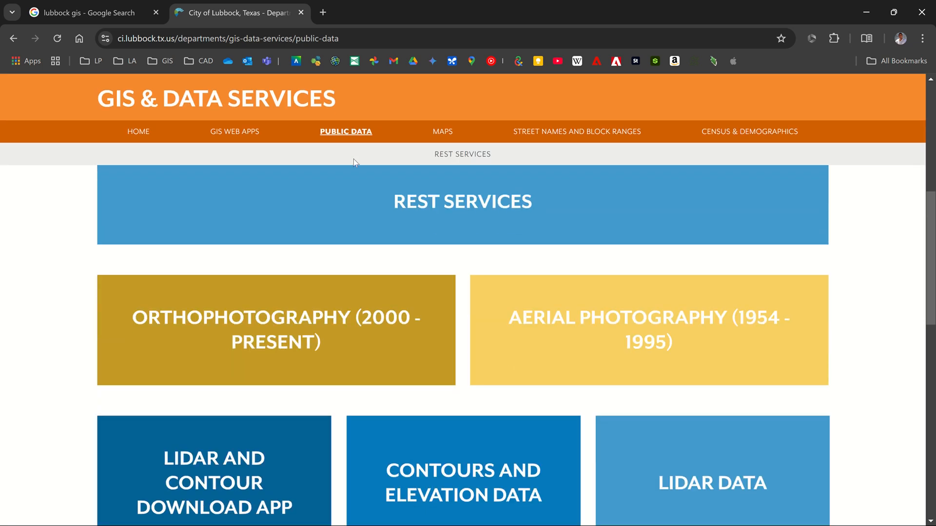
click(490, 205)
Copy the link address of the 2022 - City of Lubbock & Lubbock County - State Plane Projection orthoimagery service.
scroll(489, 201, down, 8)
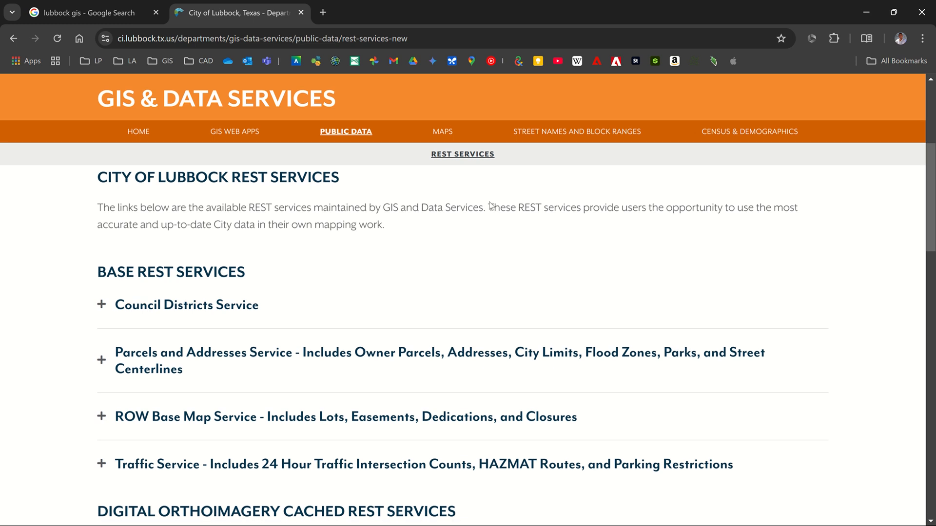
scroll(490, 205, down, 2)
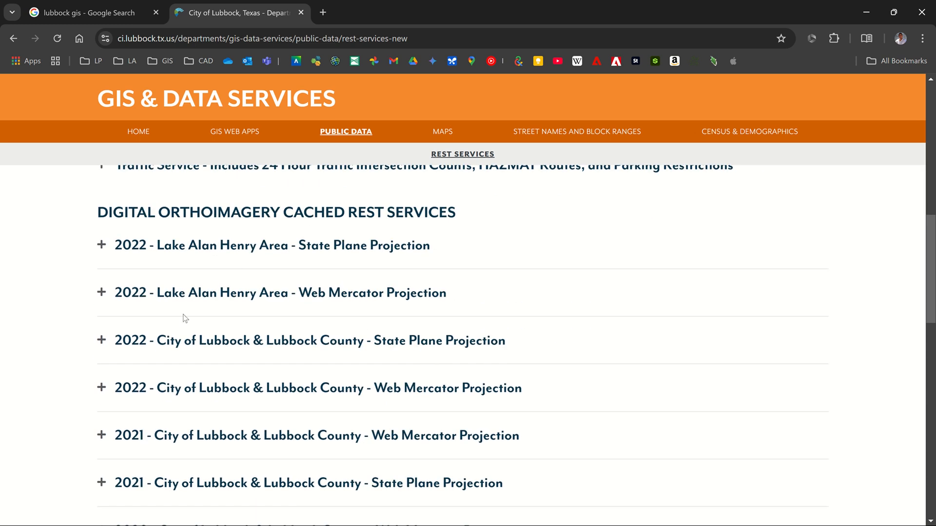
scroll(197, 328, down, 1)
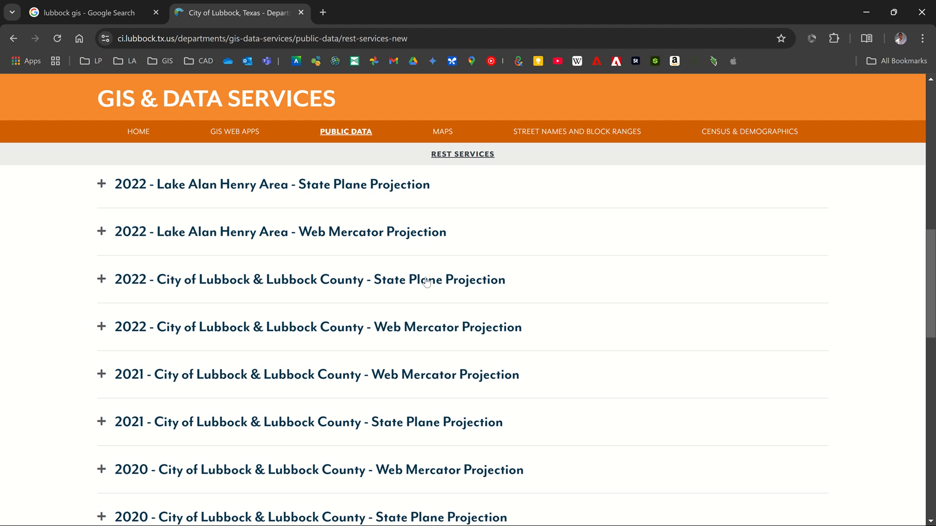
click(229, 287)
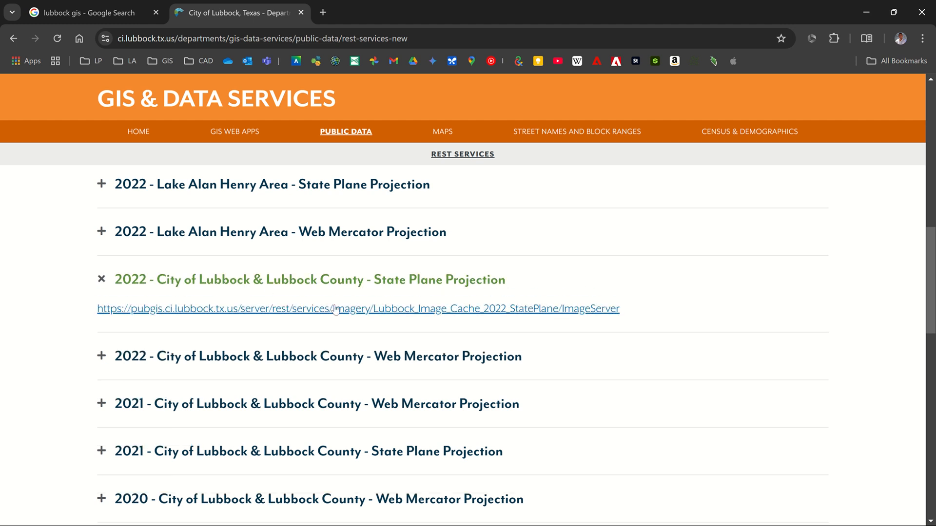
right_click(339, 314)
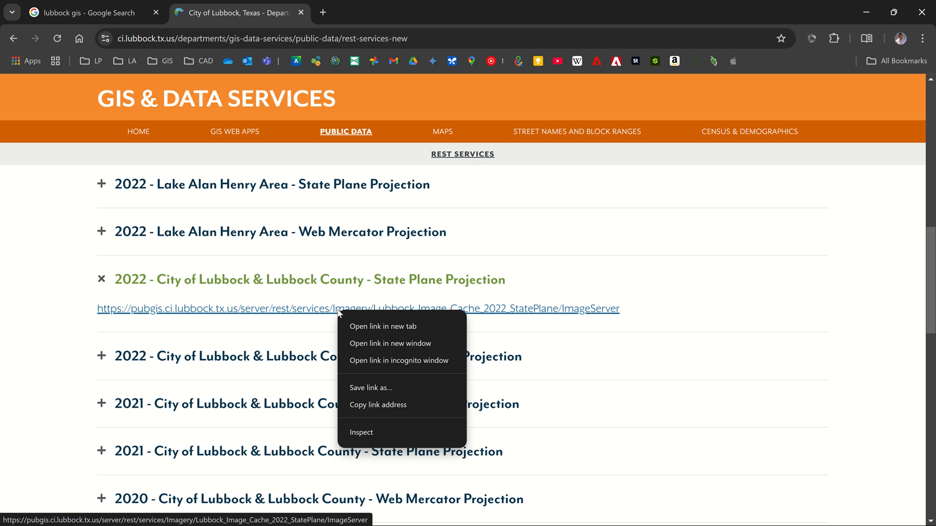
click(405, 405)
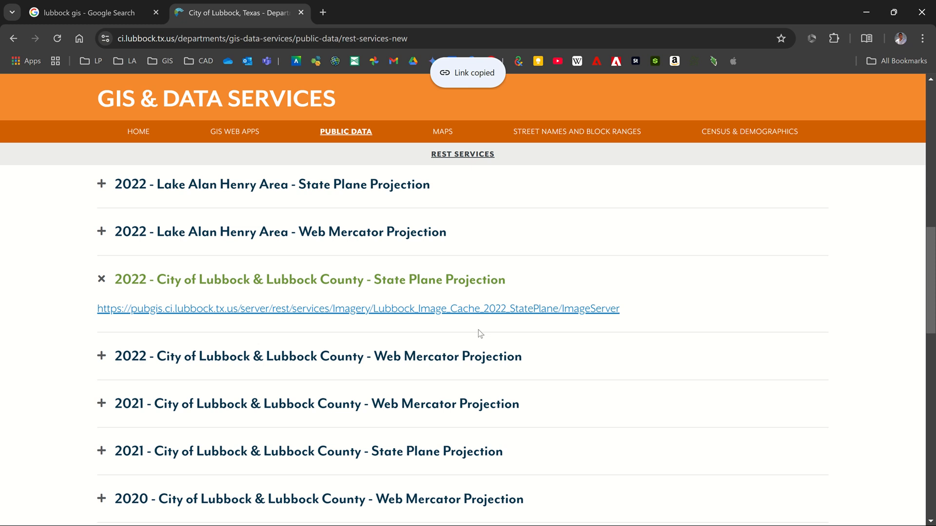
Switch to the TTU Credit Union project in ArcGIS Pro.
key(alt)
key(alt+Tab)
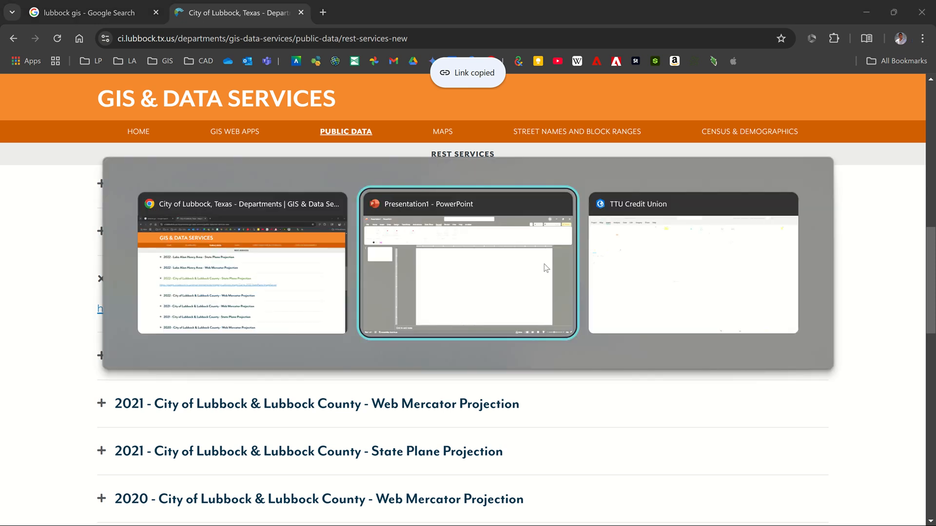
key(alt+Tab)
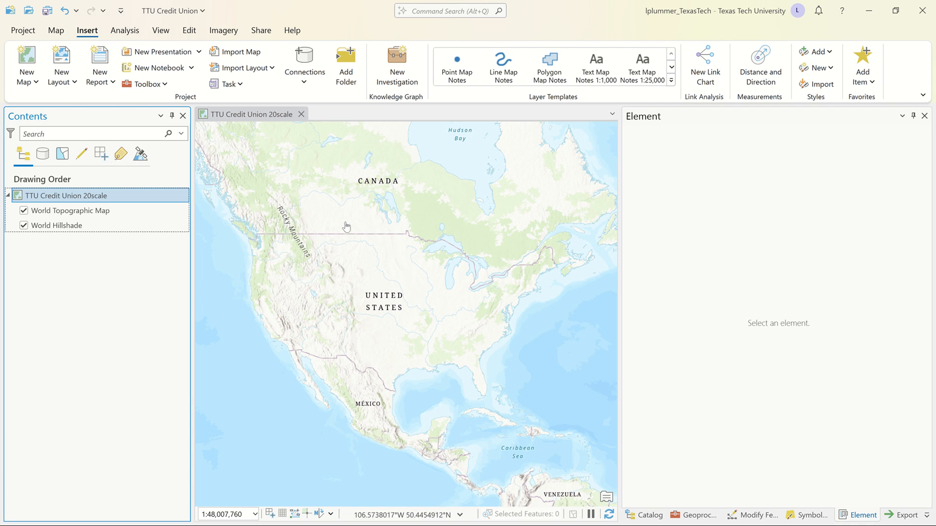
Add the copied Lubbock_Image_Cache_2022_StatePlane service to the map from its path and hide the World Topographic Map and World Hillshade layers.
click(56, 31)
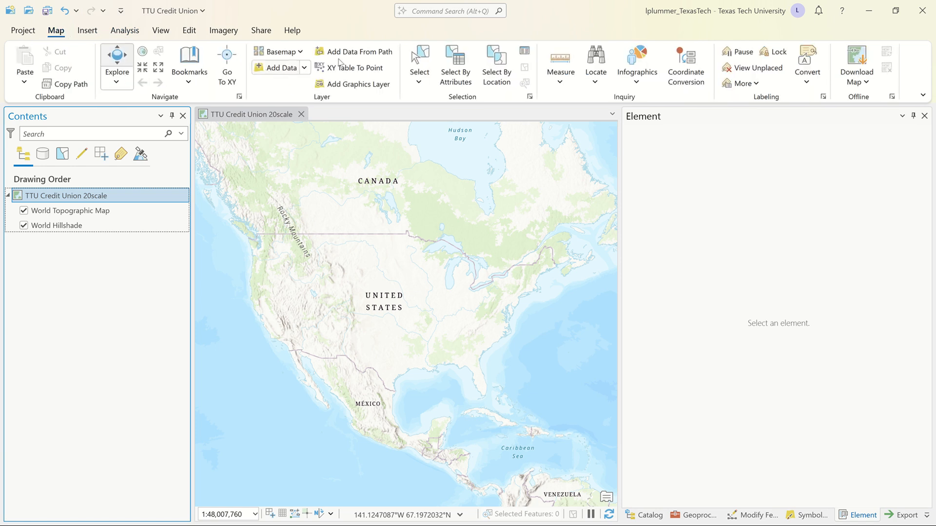
click(304, 68)
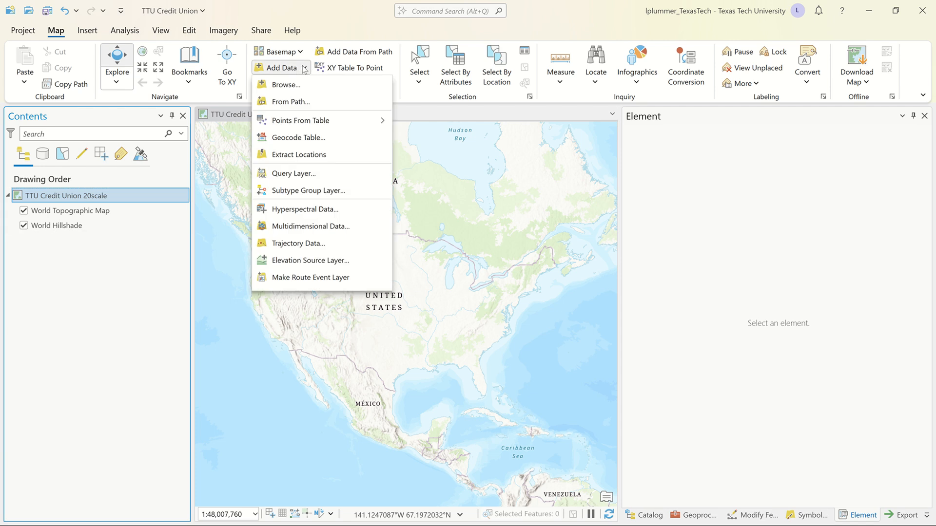
click(293, 101)
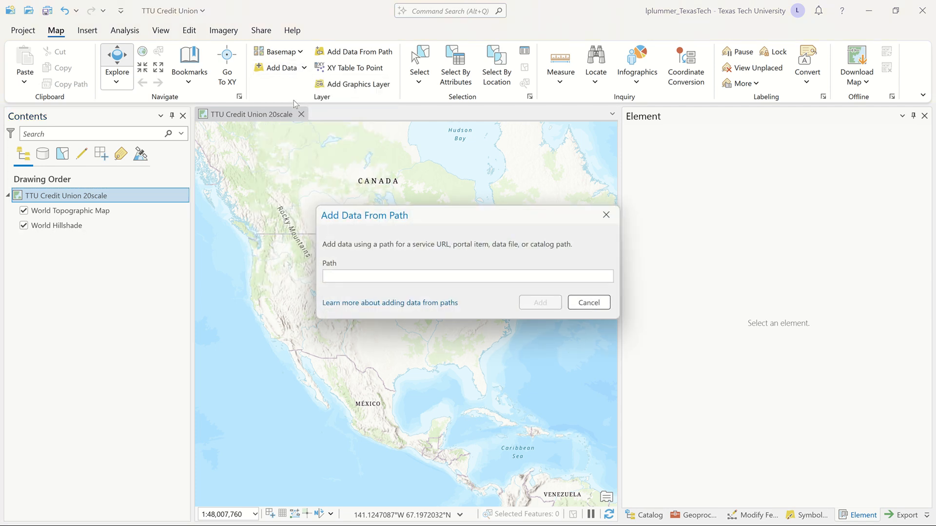
key(ctrl+v)
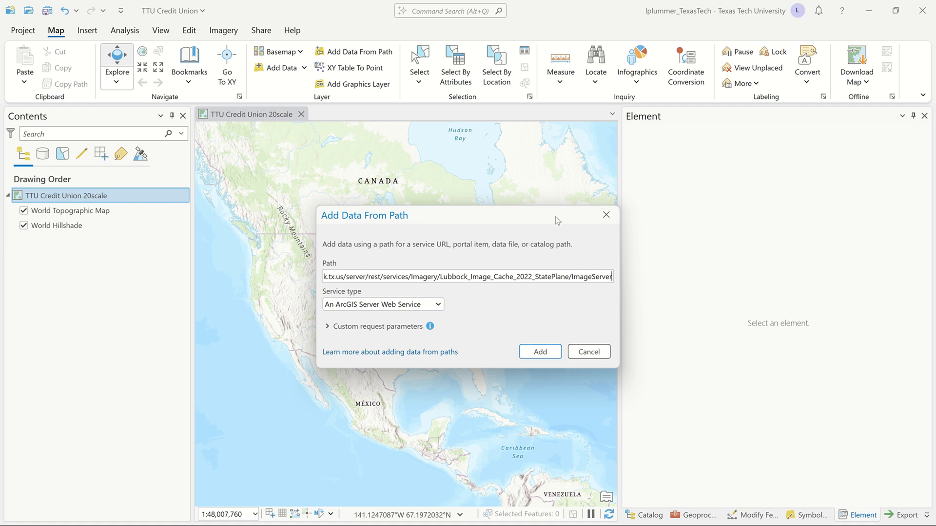
click(543, 352)
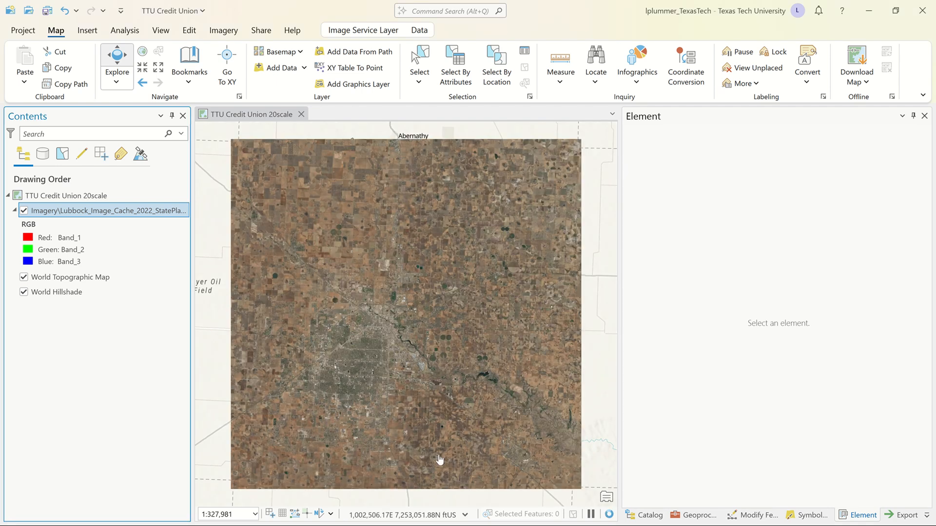
click(23, 277)
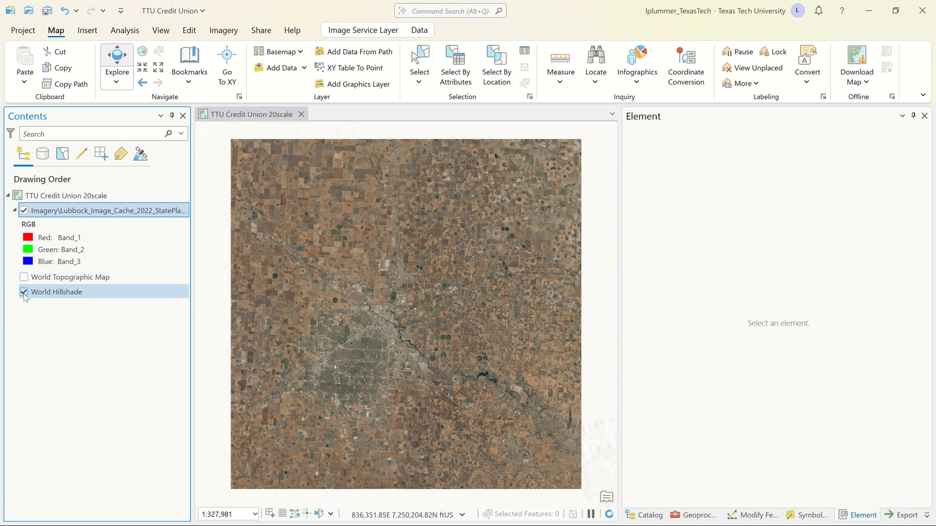
click(24, 293)
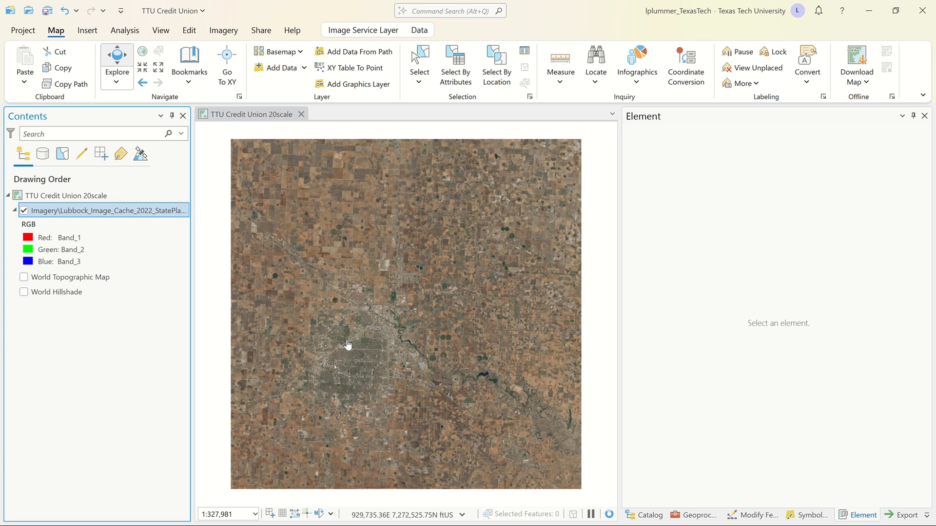
Frame the map on the credit union building with its surrounding parking lots and the road to the north, at about 1:991.
scroll(348, 345, up, 3)
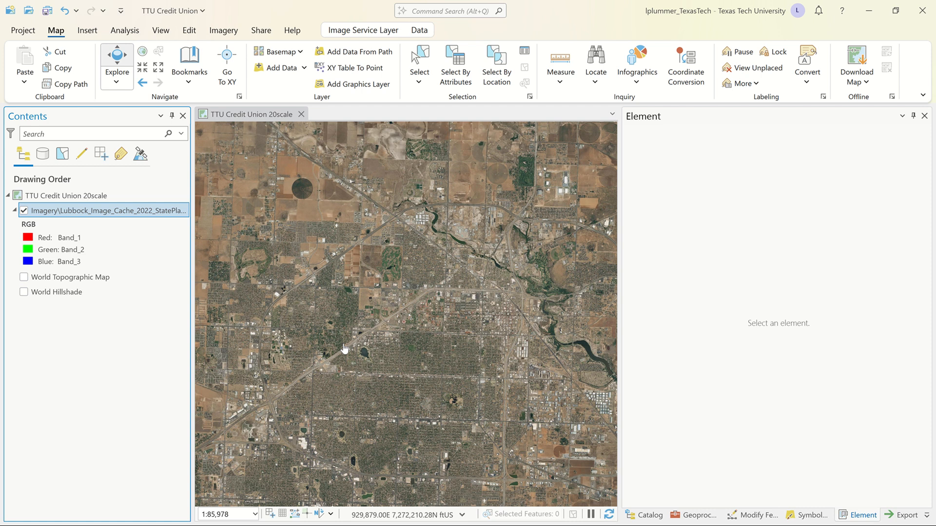
scroll(344, 348, up, 4)
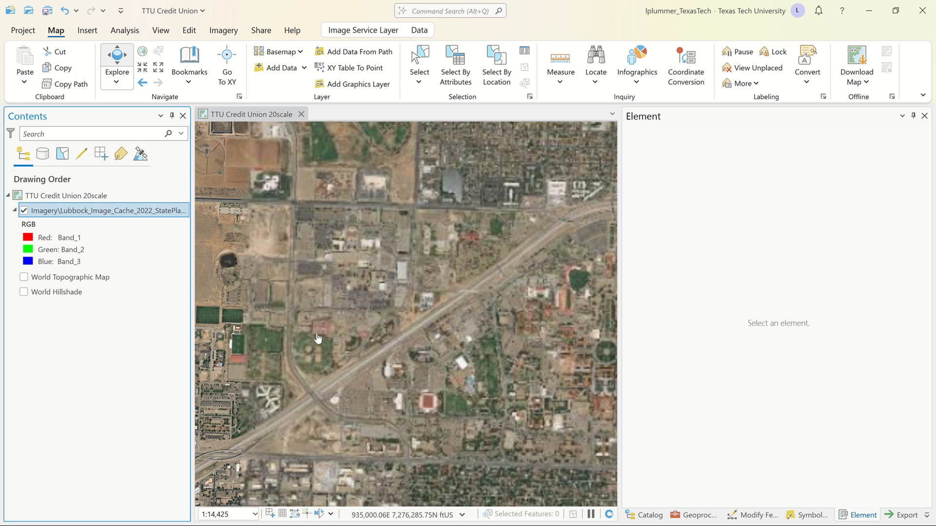
drag(323, 363, 342, 274)
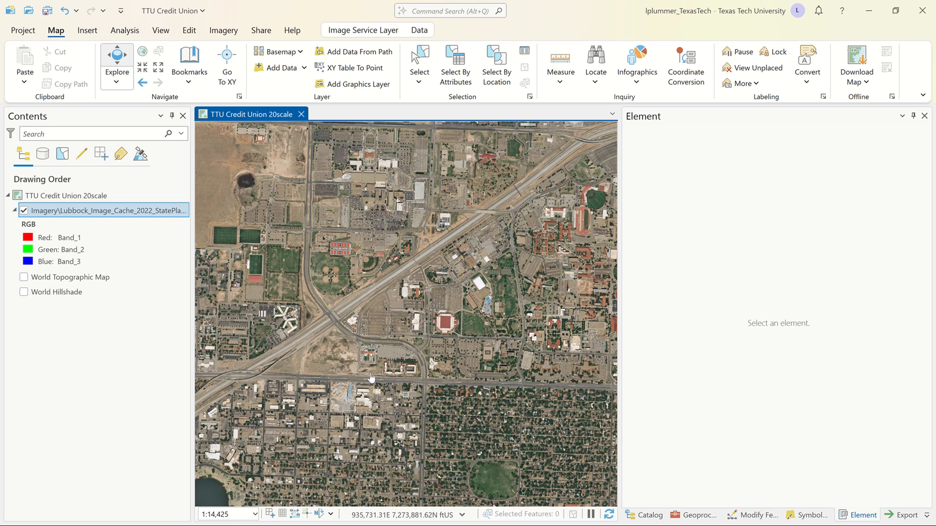
scroll(383, 379, up, 2)
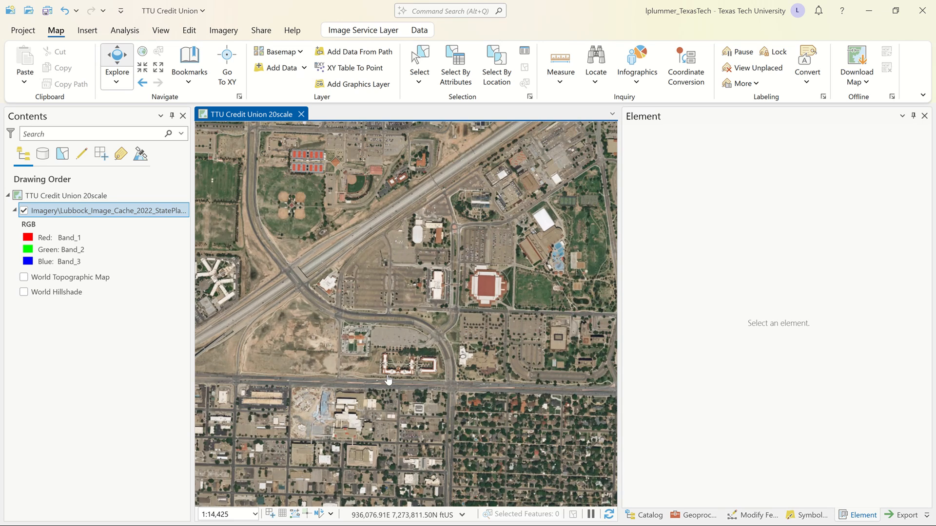
scroll(388, 379, down, 2)
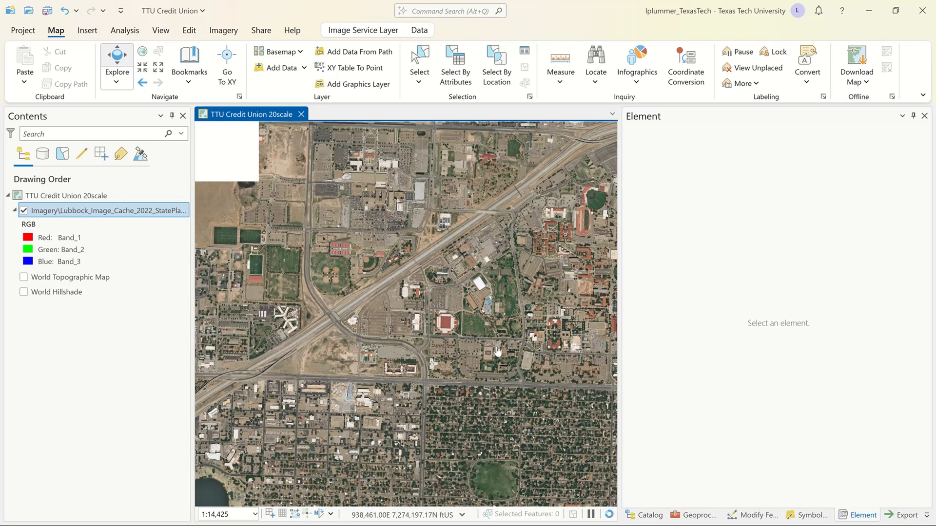
drag(433, 341, 422, 342)
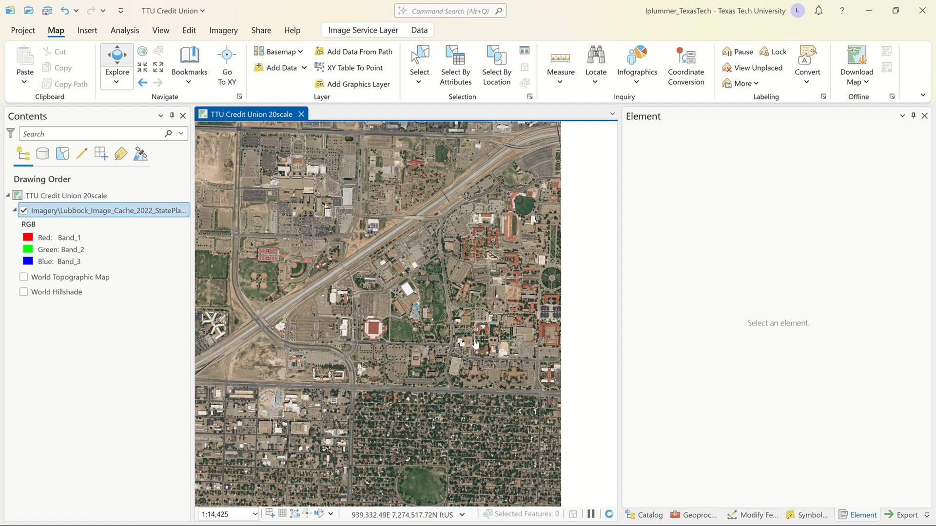
drag(478, 343, 549, 308)
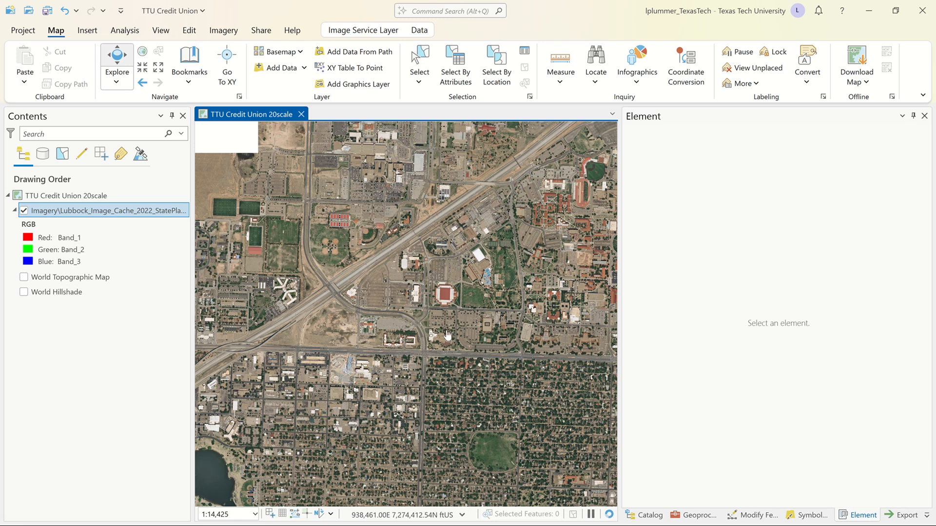
scroll(363, 327, up, 5)
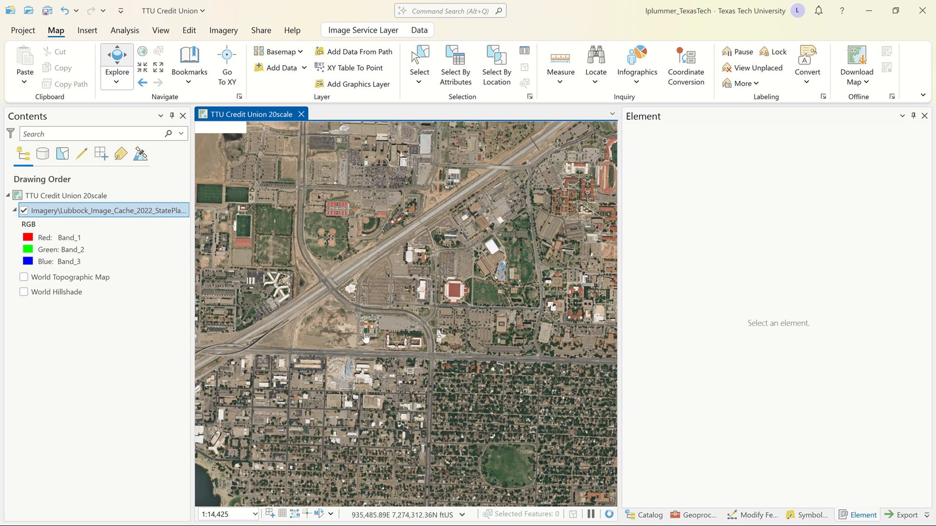
scroll(369, 336, up, 3)
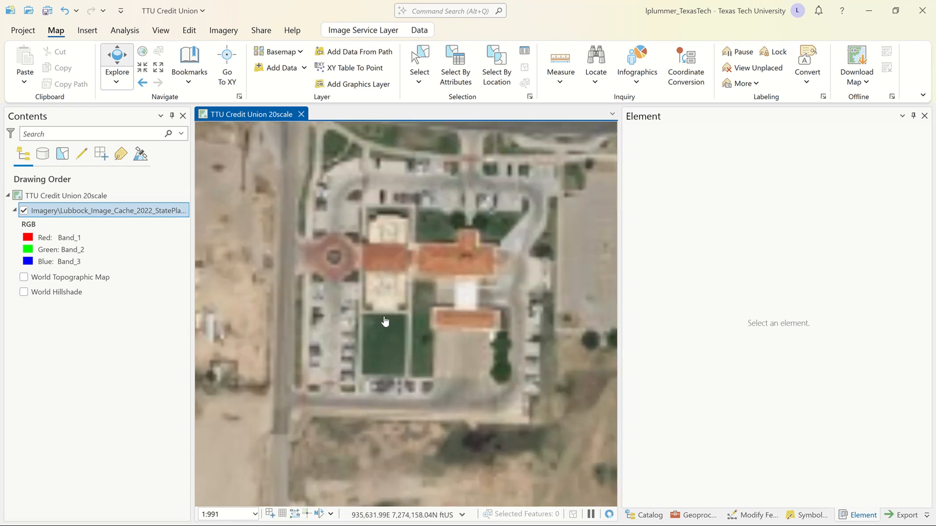
drag(384, 316, 356, 344)
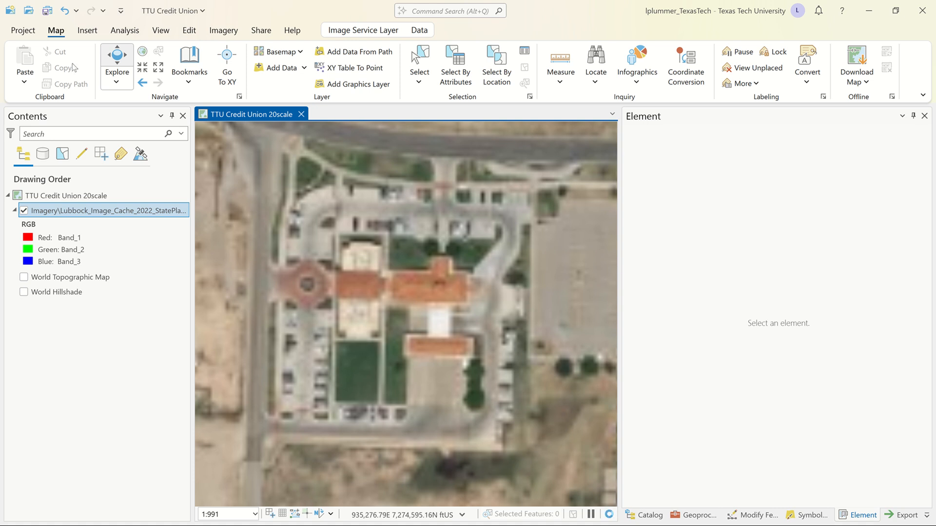
Bookmark the current map view as CU at 20 scale and save the project.
click(189, 83)
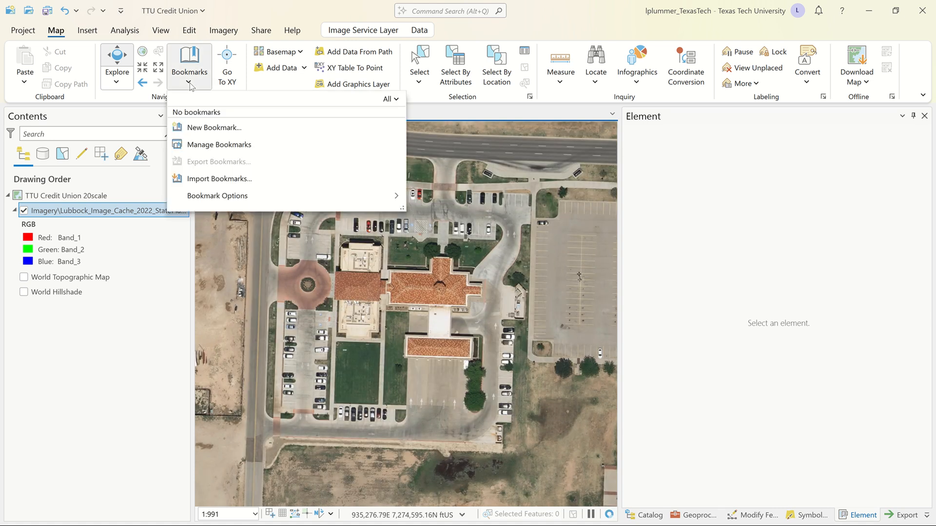
click(212, 127)
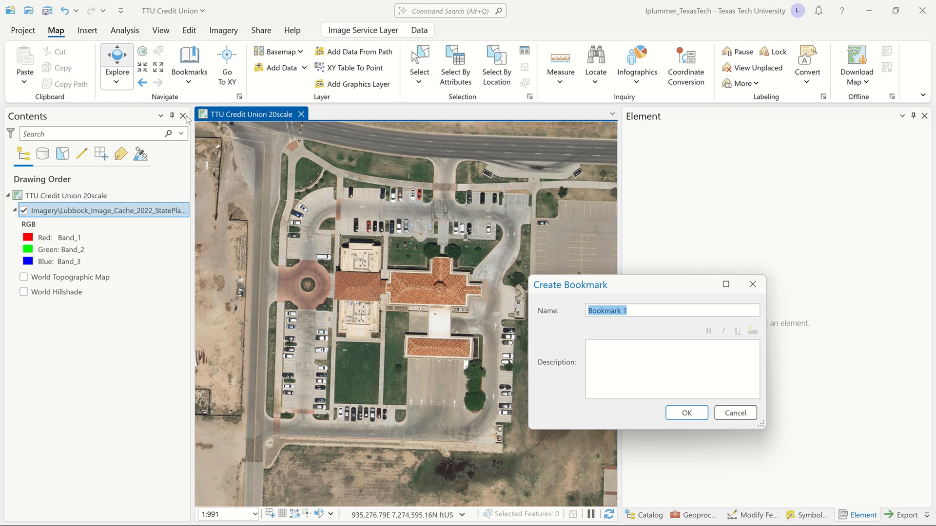
text(CU at 20 scale)
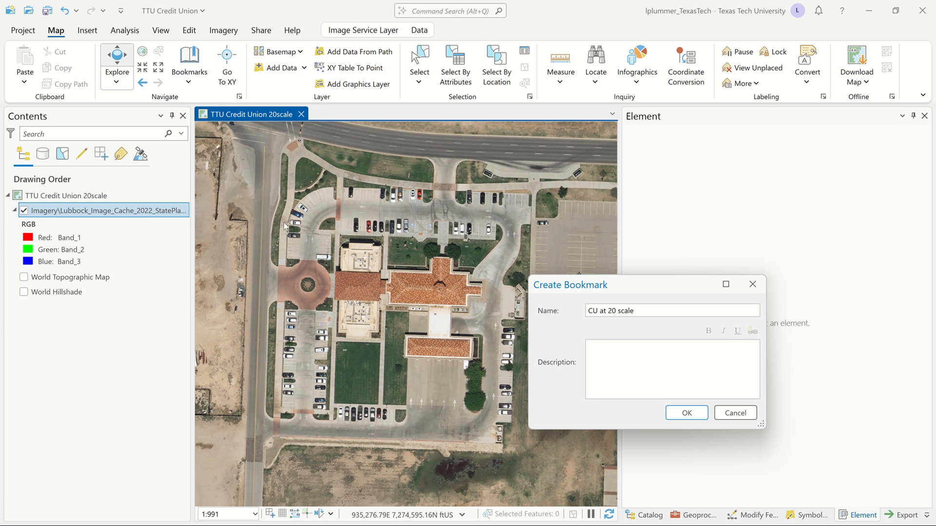
click(693, 414)
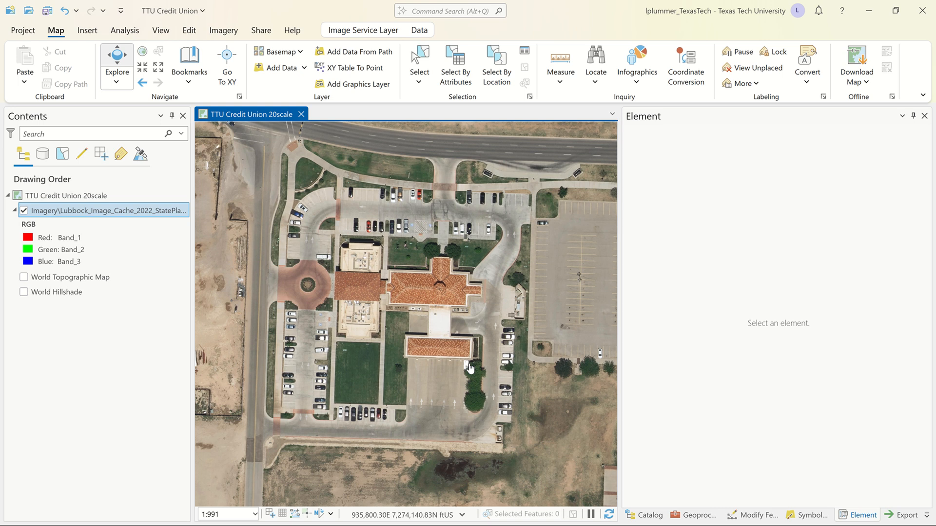
key(ctrl+s)
Create a new landscape layout with the Architectural D page size, 24" x 36".
click(88, 32)
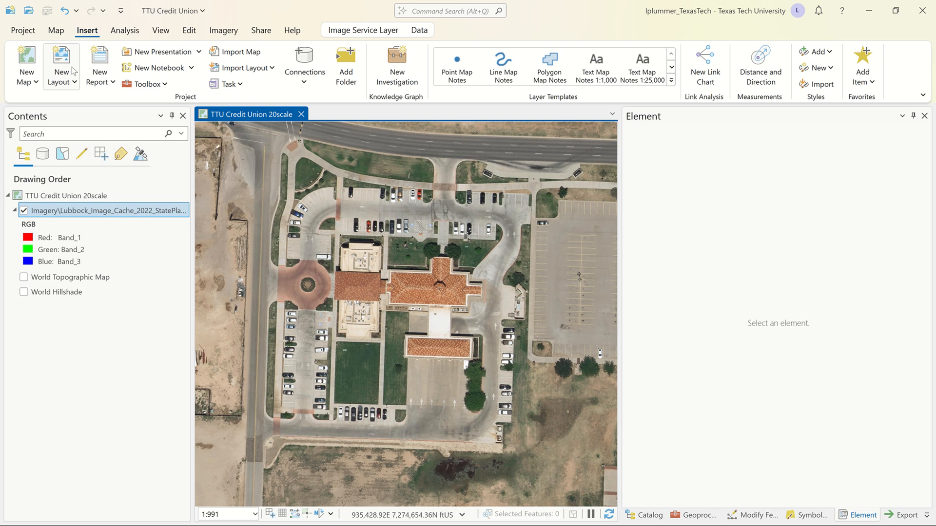
click(73, 82)
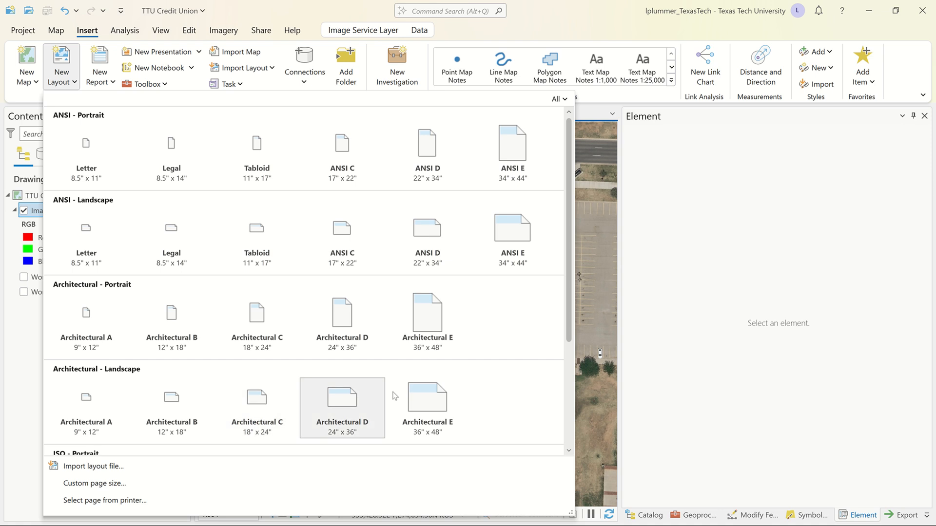
click(343, 402)
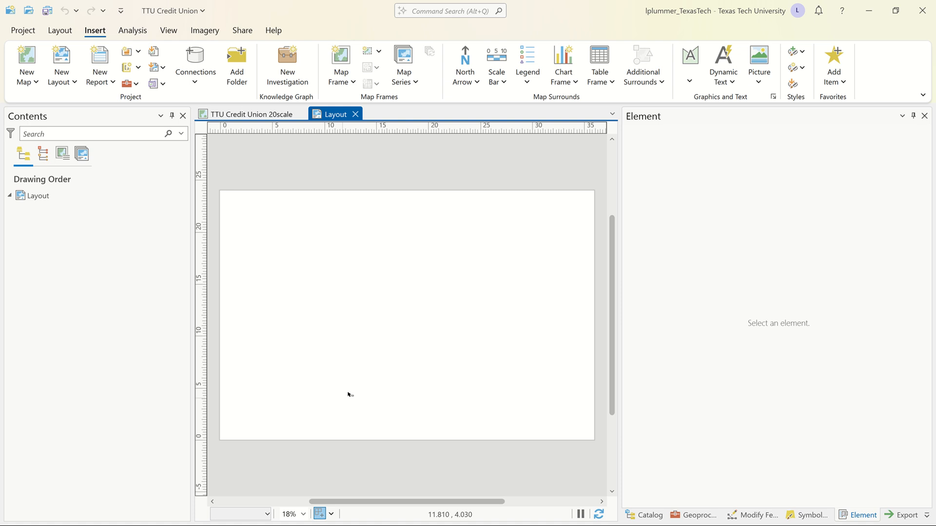
Insert a map frame from the CU at 20 scale bookmark covering the whole 36 x 24 in layout page.
click(351, 82)
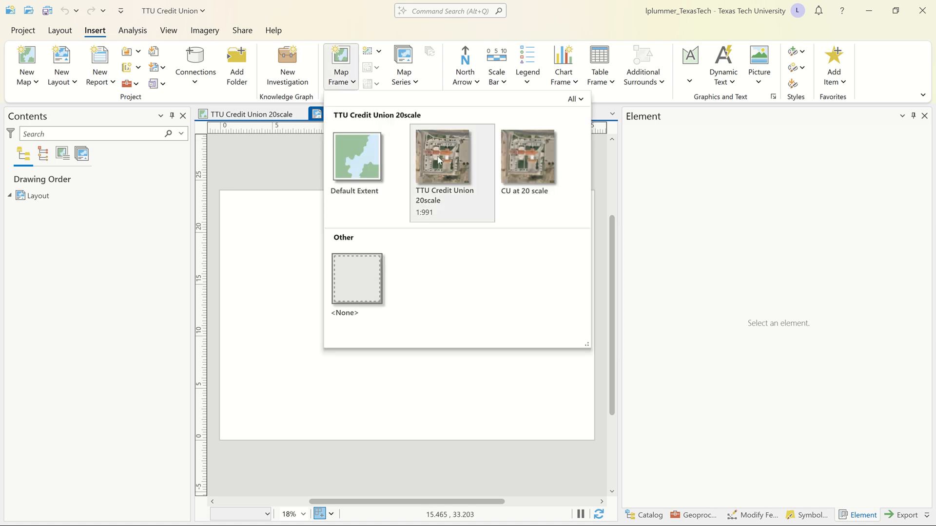
click(502, 157)
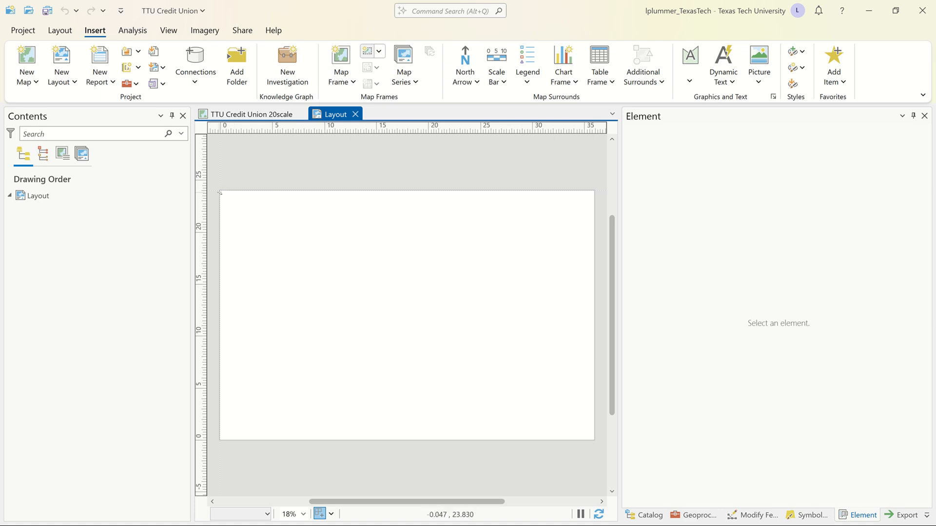
drag(221, 192, 595, 440)
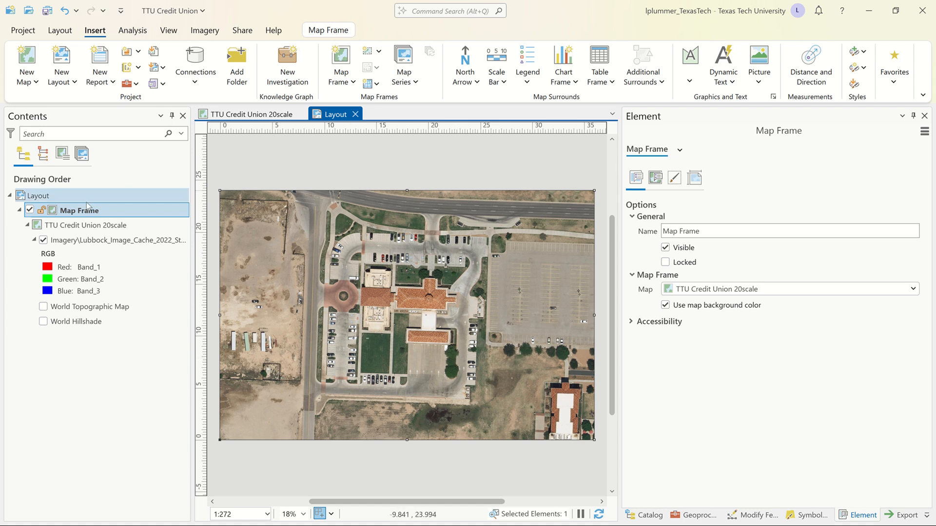
Set the scale of the layout's map frame to 1"=20' in its display options.
click(21, 199)
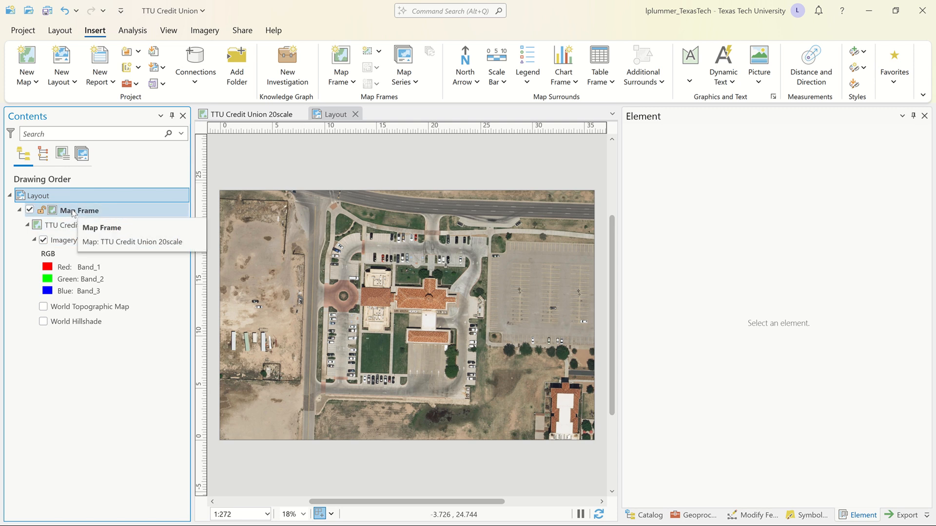
click(53, 211)
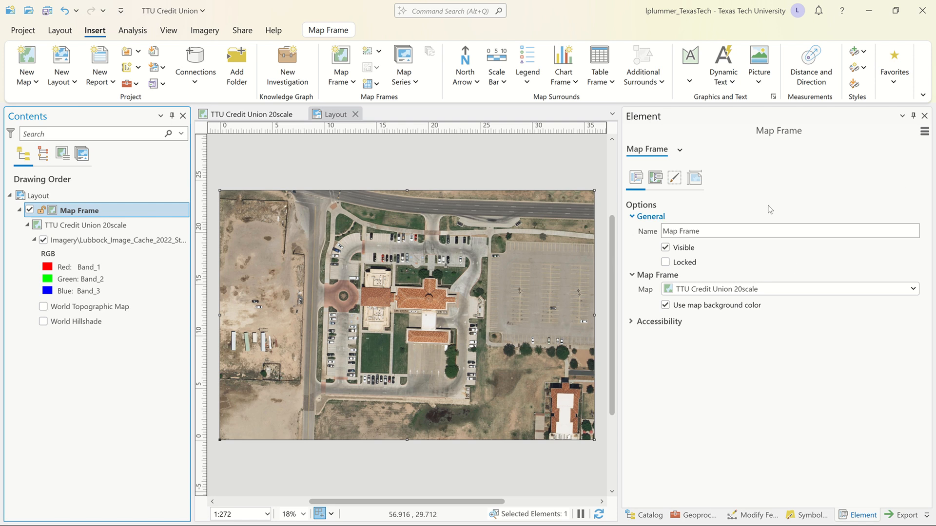
click(697, 179)
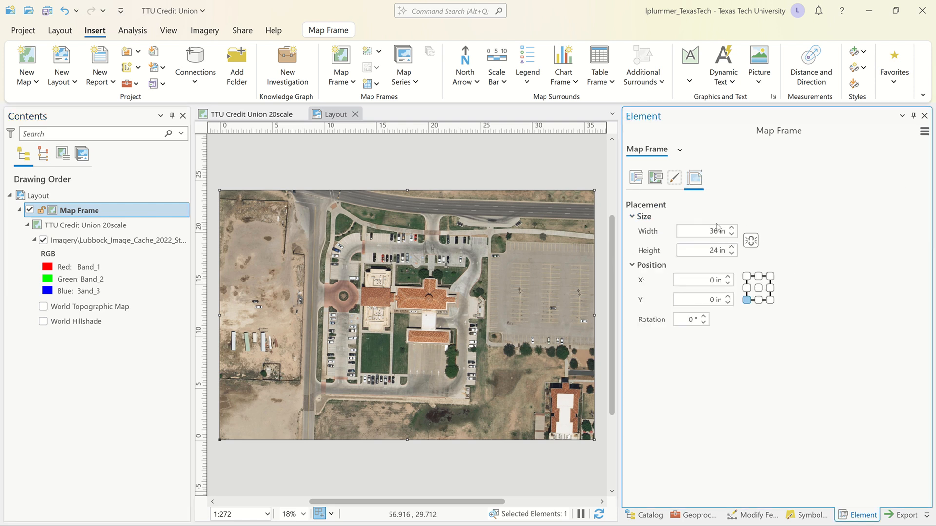
click(674, 177)
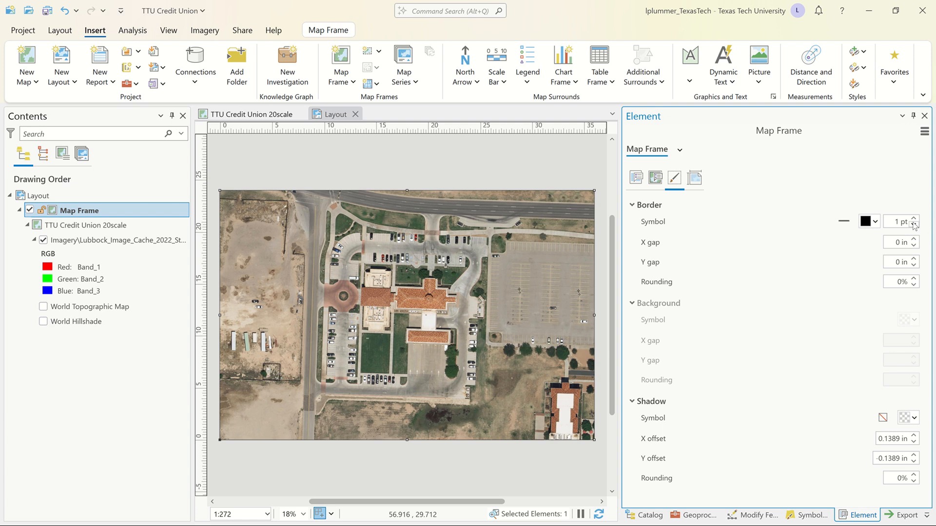
click(655, 178)
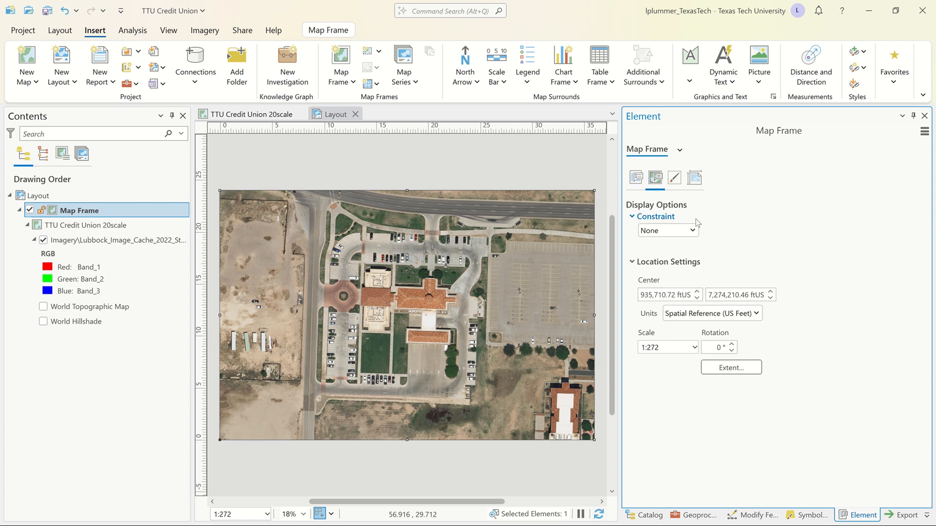
click(668, 348)
text(1"=20')
key(Tab)
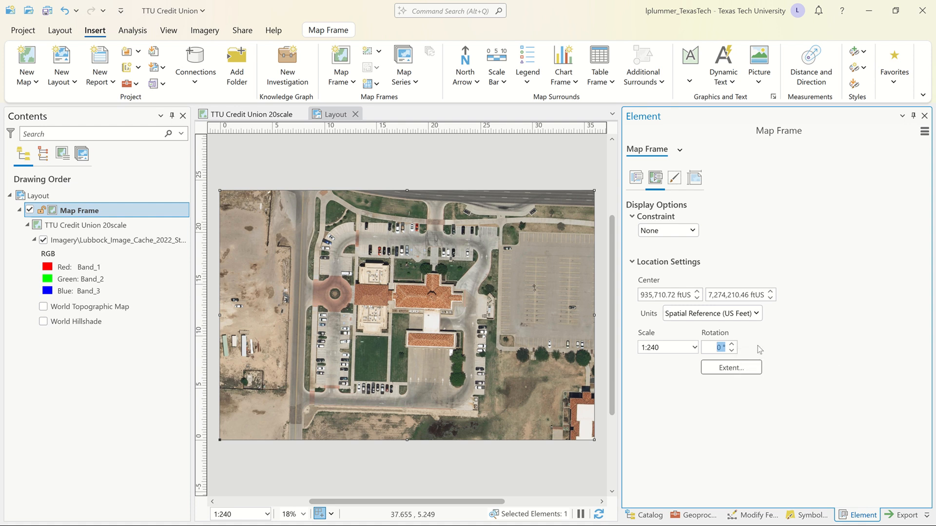
Rotate the map inside the frame by 1.75° so the site lines up with the page.
text(1.75)
key(Tab)
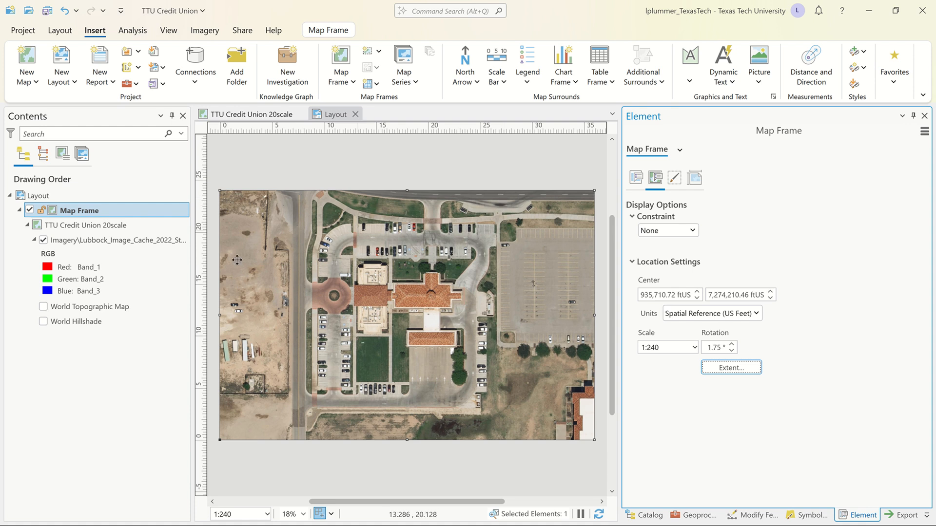
Add a vertical layout guide at about 27 in across the page.
right_click(504, 128)
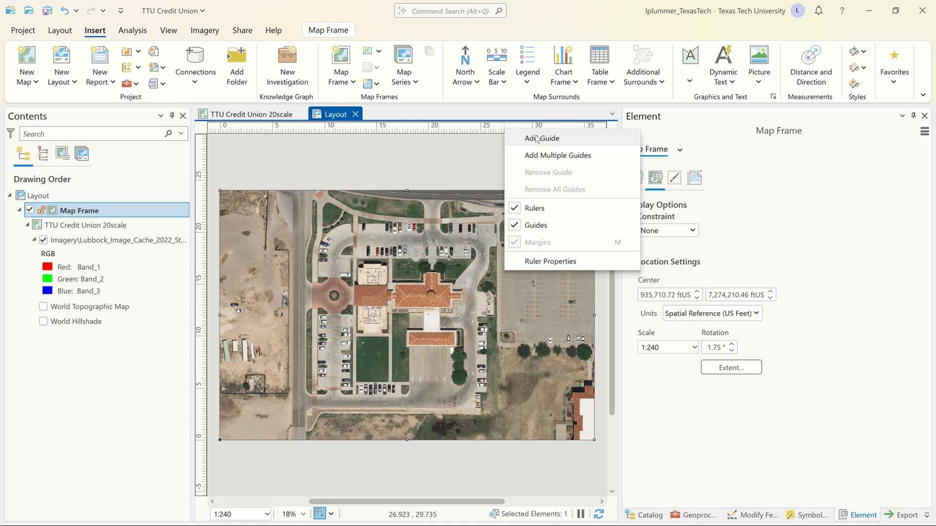
click(536, 138)
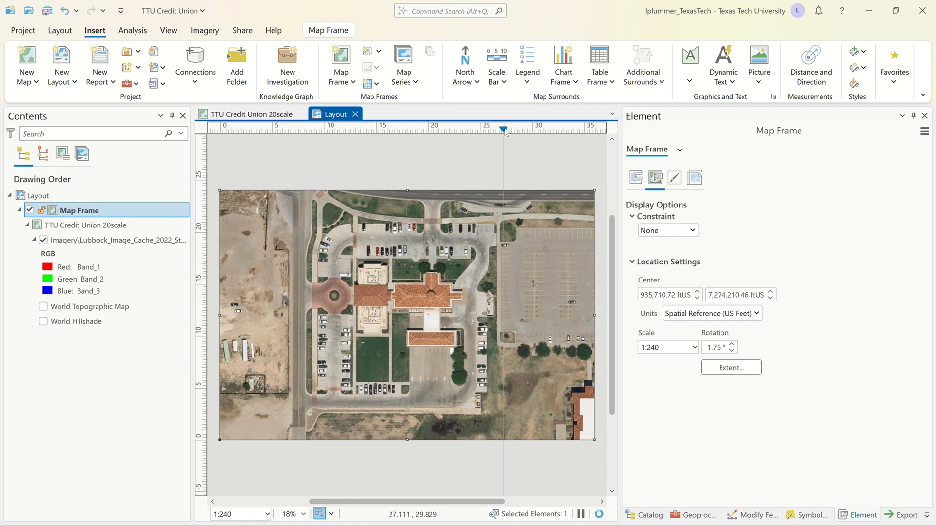
mouse_move(505, 129)
mouse_down()
mouse_move(496, 131)
mouse_move(504, 131)
mouse_up()
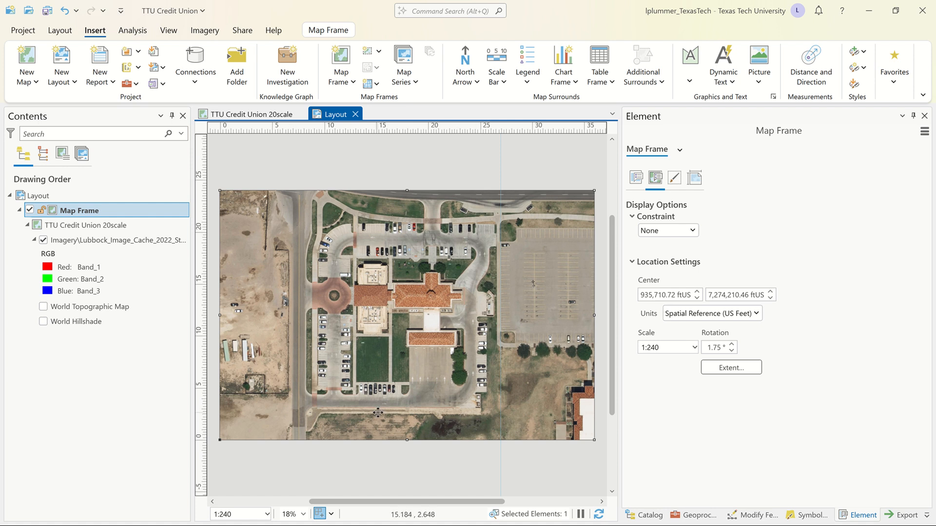
Activate the map frame, shift the imagery down about 30 ft to include more of the northern road, return to the layout and save.
click(428, 153)
click(404, 237)
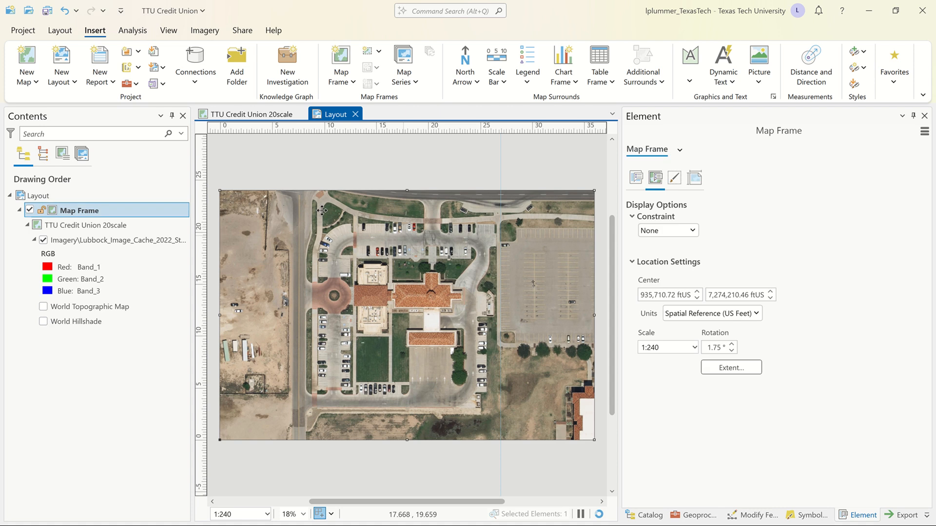
double_click(312, 202)
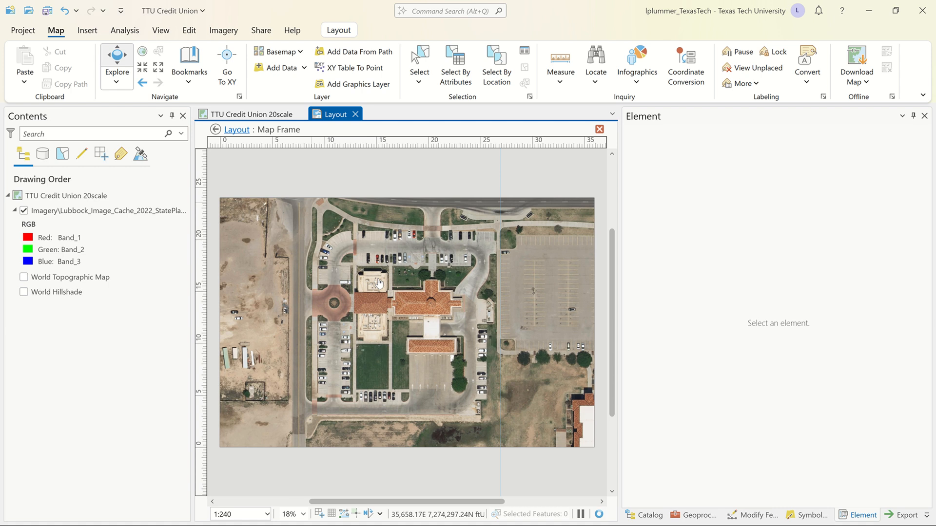
drag(379, 284, 380, 299)
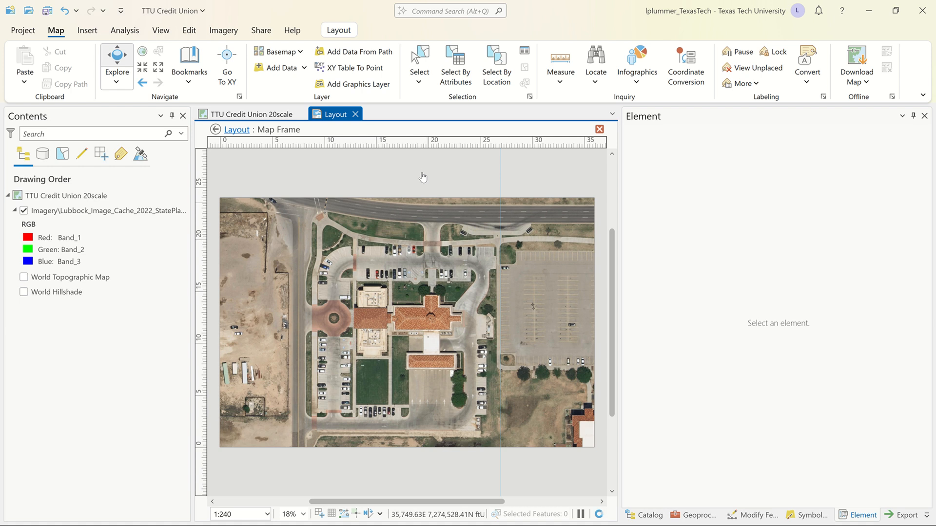
click(237, 129)
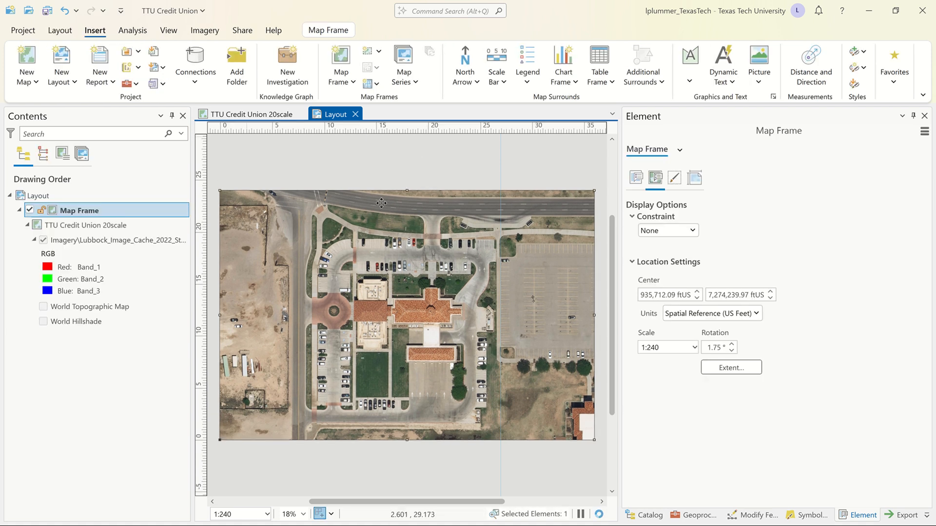
click(423, 158)
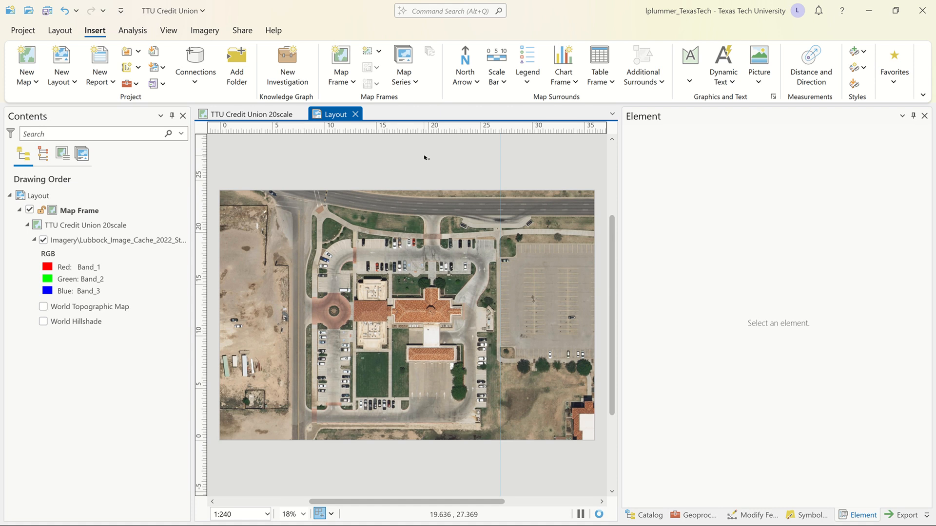
key(ctrl+s)
Switch to the City of Lubbock GIS website in the browser and examine the data downloads offered on its Public Data page.
key(alt+Tab)
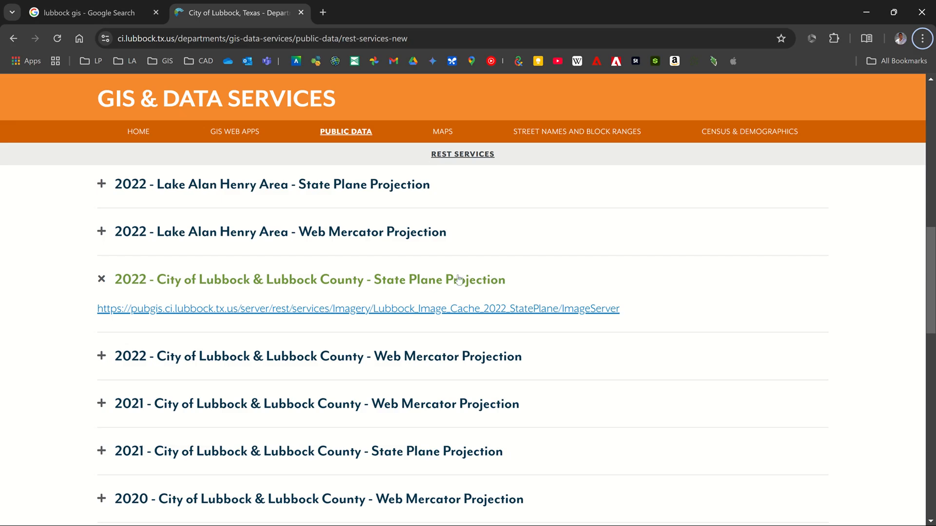
scroll(458, 279, down, 5)
scroll(458, 278, up, 11)
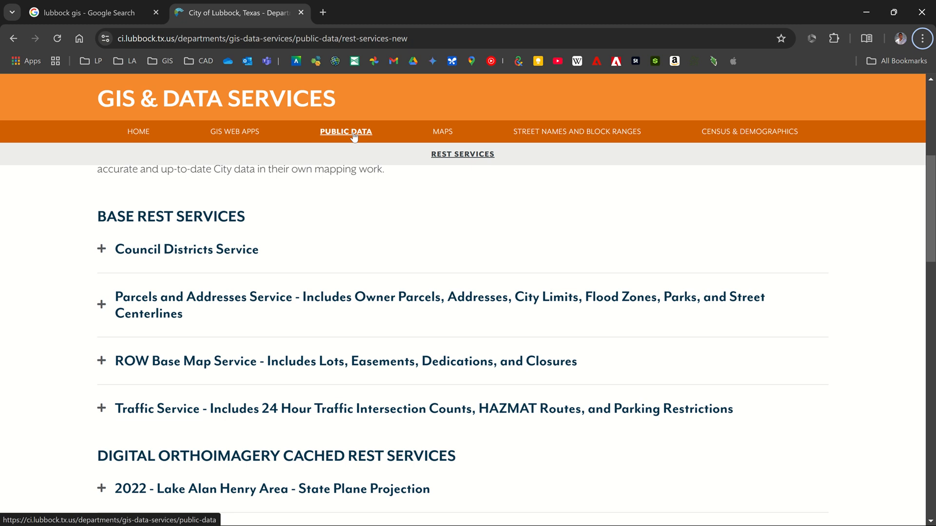
click(354, 135)
scroll(370, 298, down, 10)
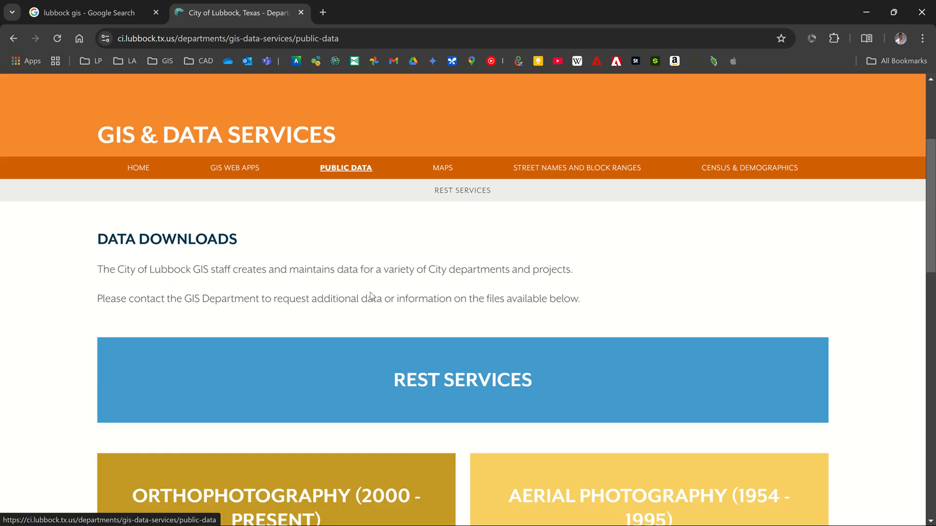
scroll(370, 301, down, 2)
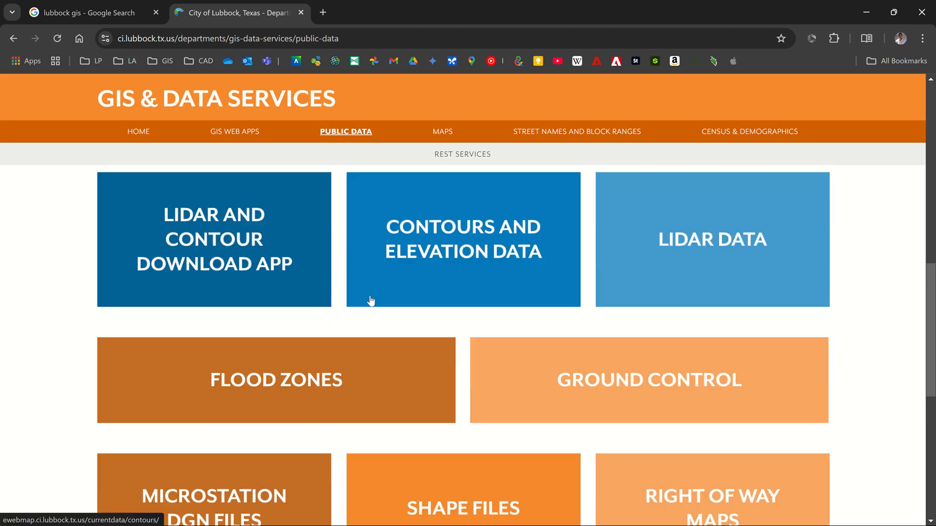
scroll(371, 301, down, 2)
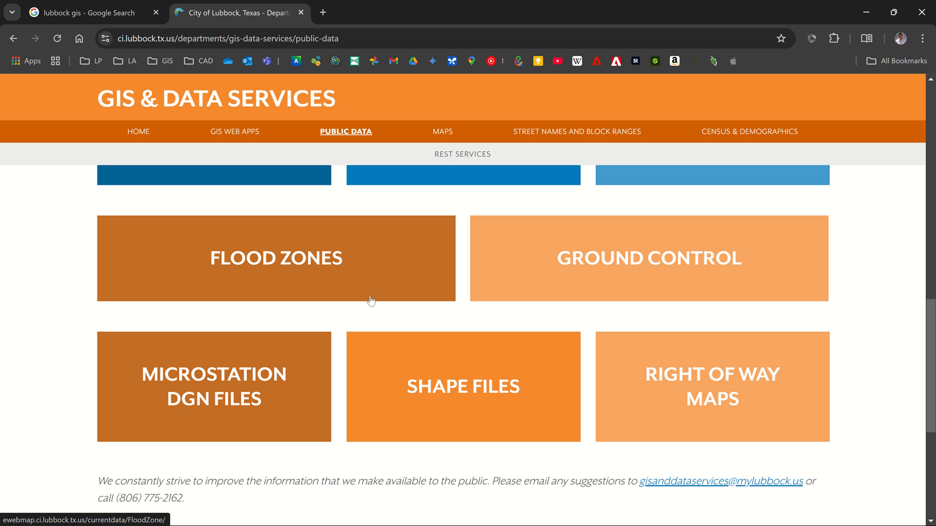
scroll(370, 300, down, 4)
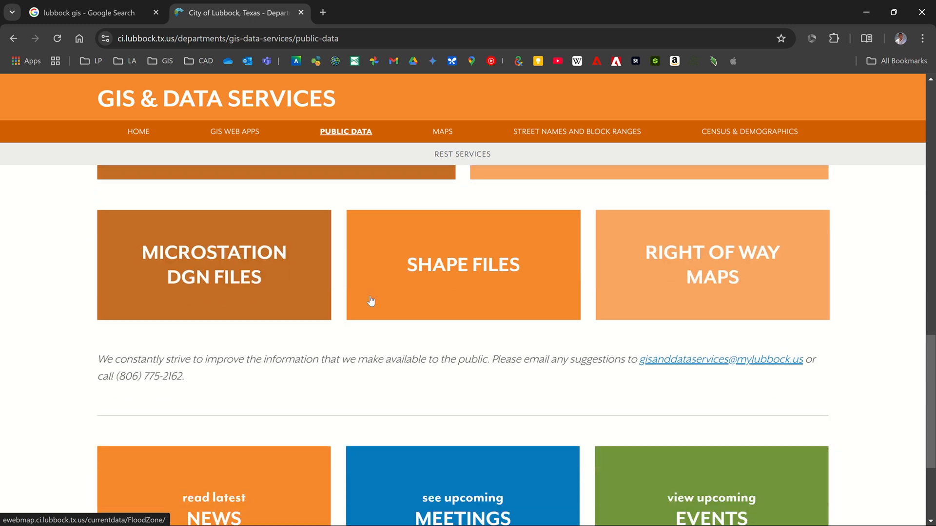
scroll(370, 301, up, 4)
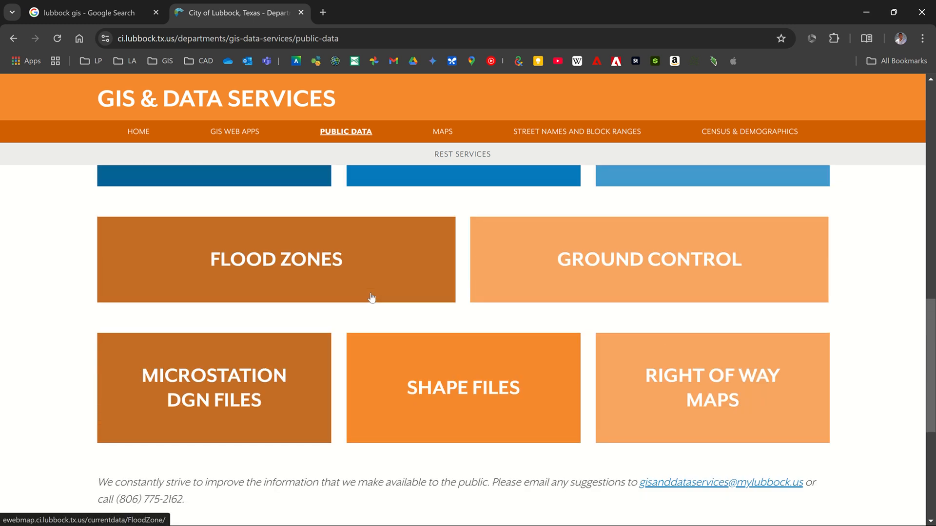
scroll(371, 300, up, 4)
scroll(371, 298, up, 2)
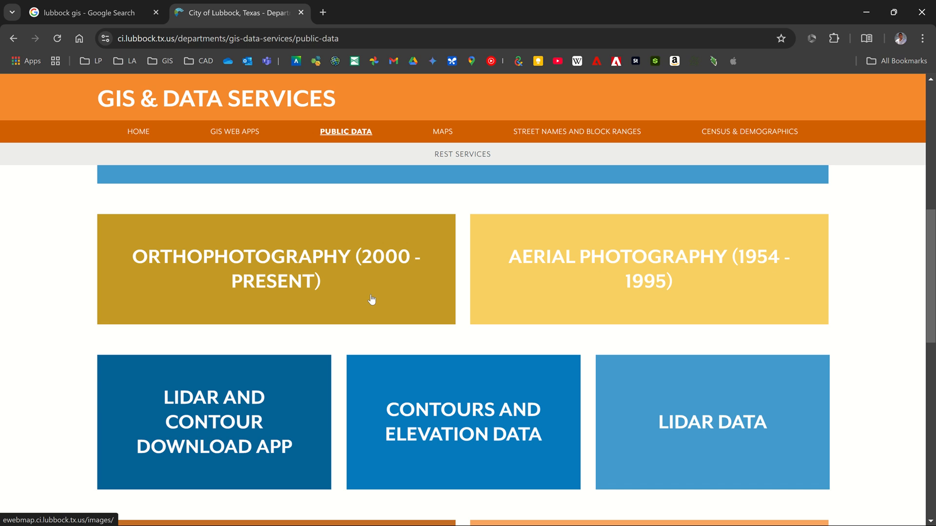
scroll(371, 299, up, 4)
scroll(371, 299, up, 4)
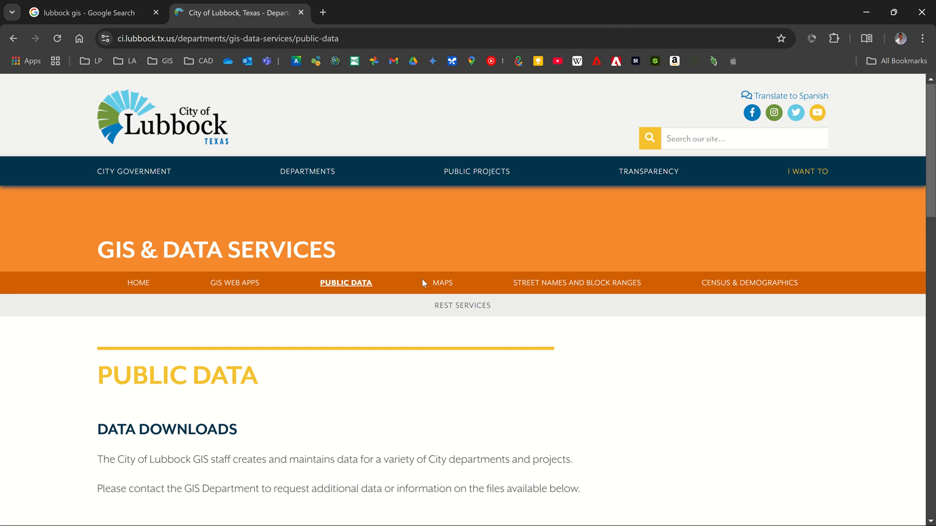
Look through the downloadable city maps on the GIS site's Maps page.
click(440, 283)
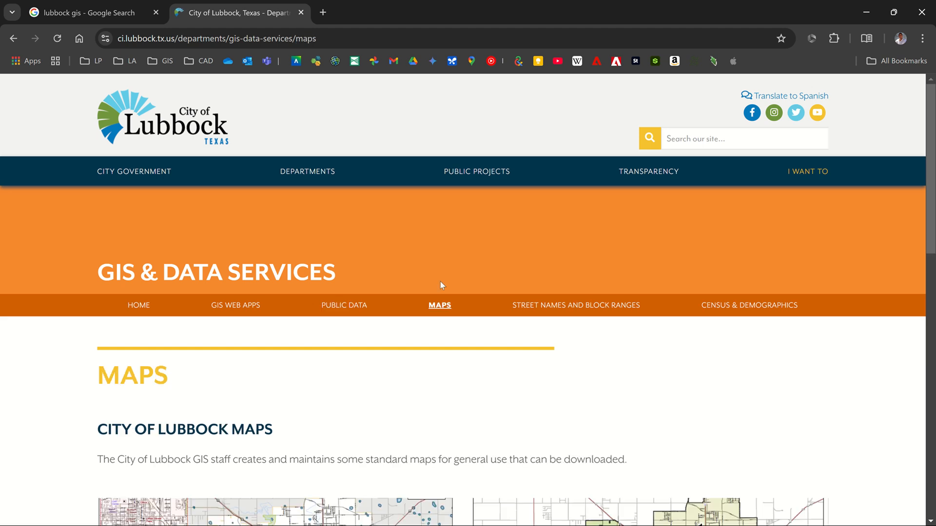
scroll(440, 285, down, 10)
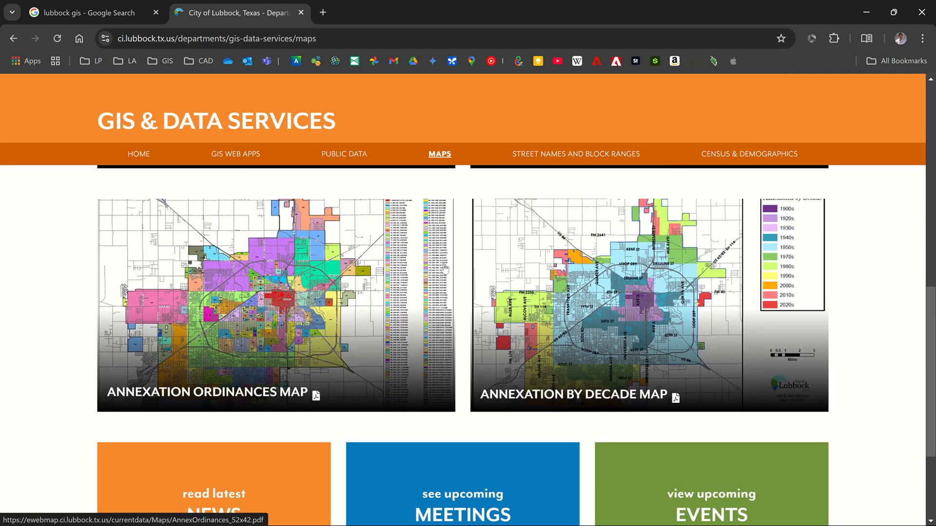
scroll(444, 267, up, 5)
mouse_move(533, 11)
click(389, 26)
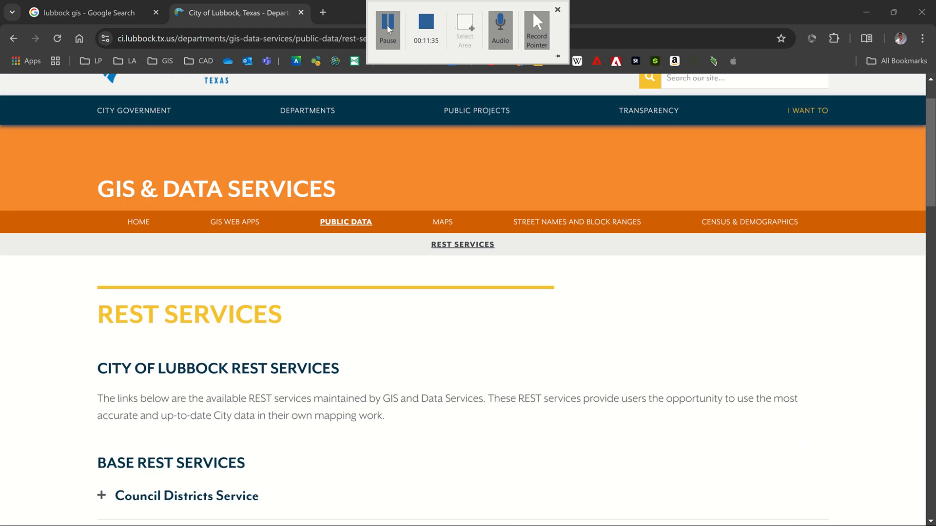
Open the REST Services page from Public Data and look through the base and orthoimagery services.
scroll(460, 249, up, 2)
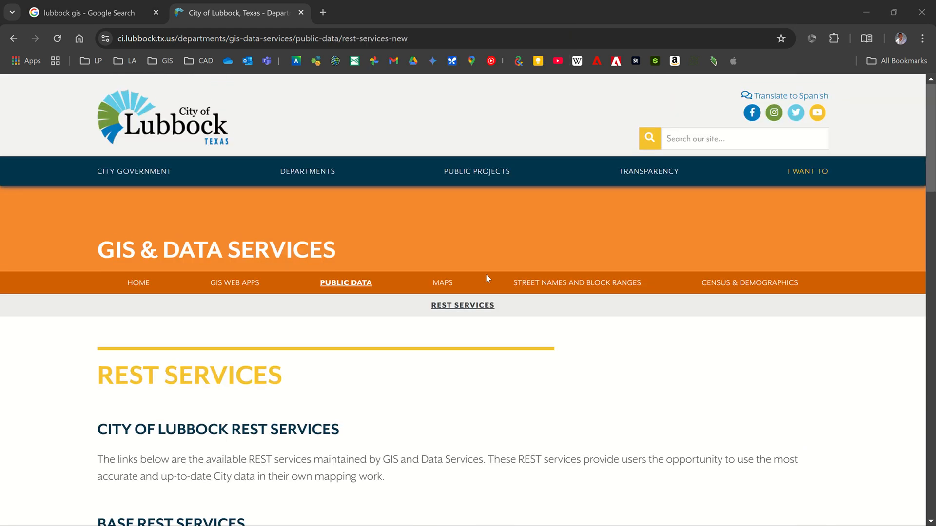
click(340, 285)
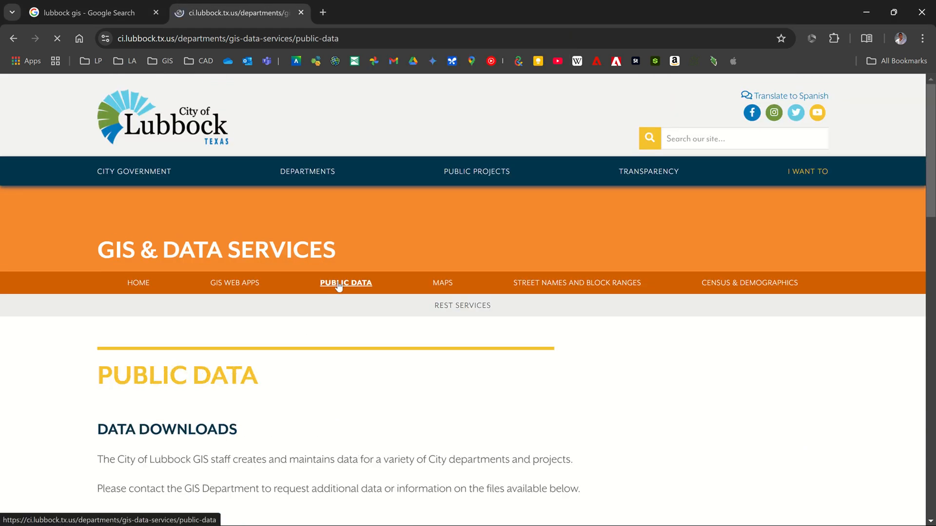
scroll(326, 313, down, 3)
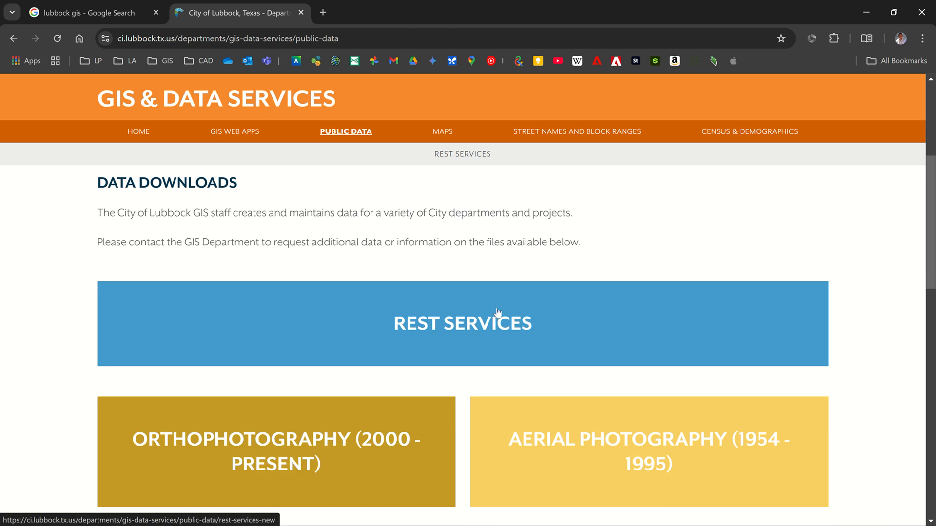
click(497, 312)
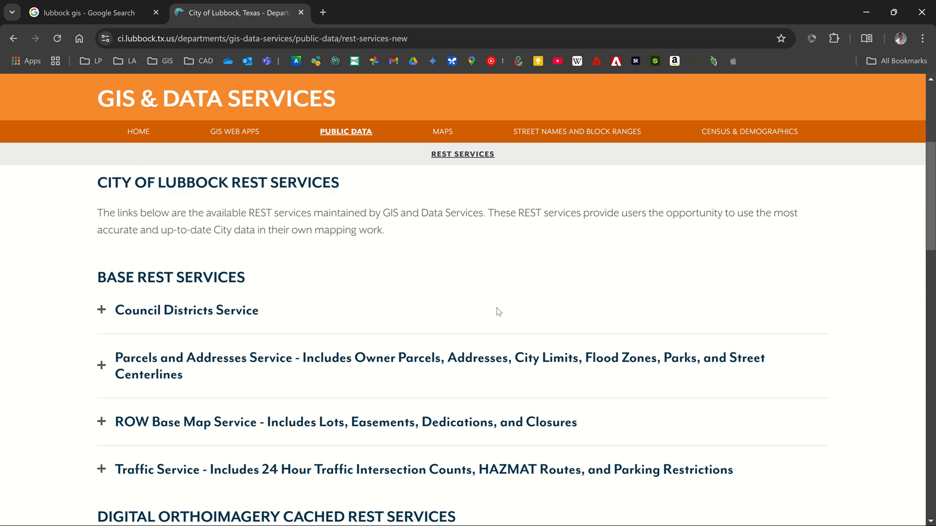
scroll(497, 310, down, 1)
scroll(271, 278, down, 2)
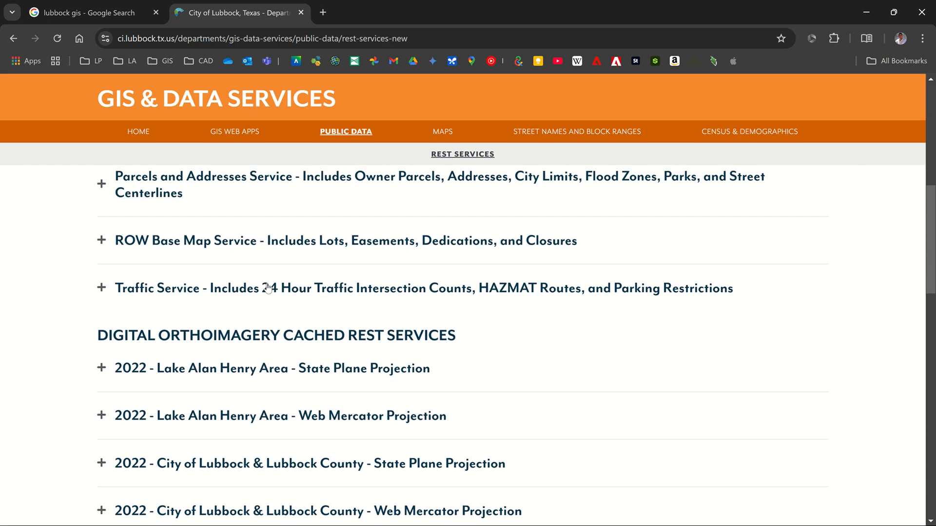
Expand the Parcels and Addresses Service entry on the REST Services page and copy its ParcelMap MapServer link address.
scroll(267, 282, up, 1)
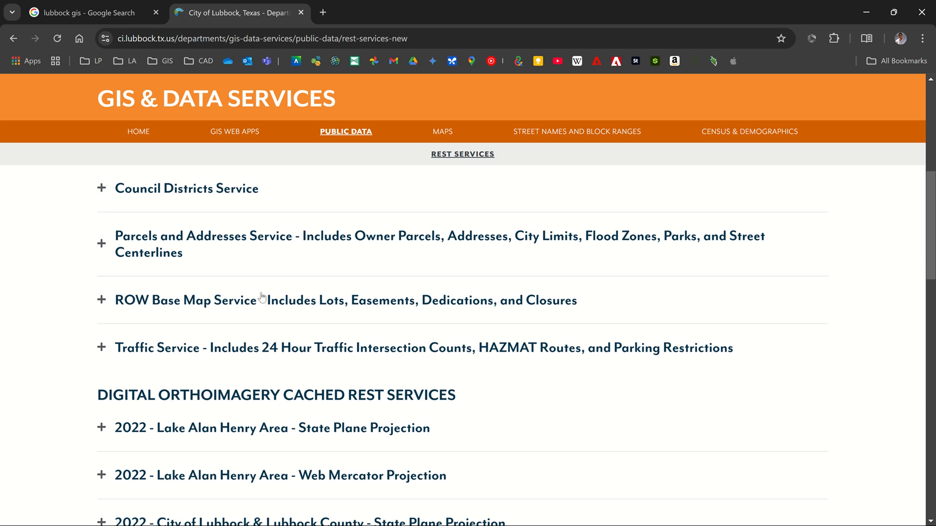
click(236, 241)
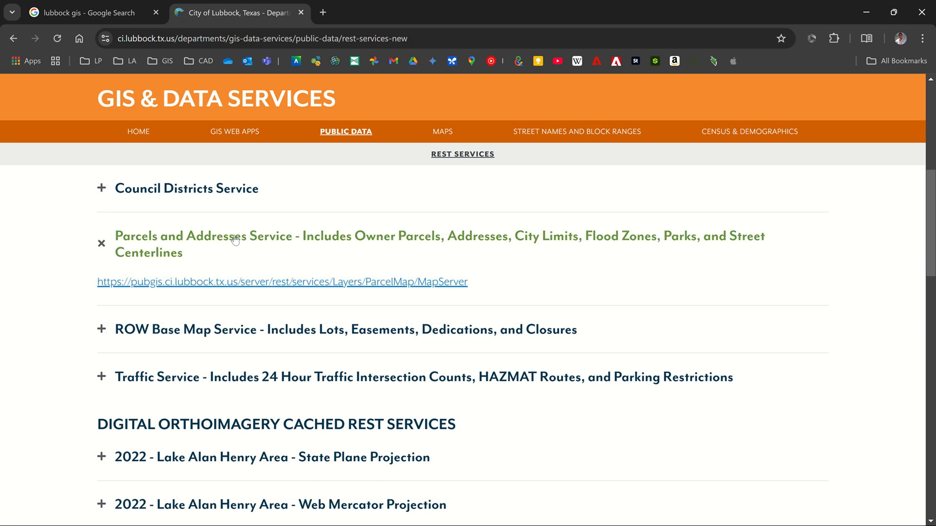
right_click(304, 283)
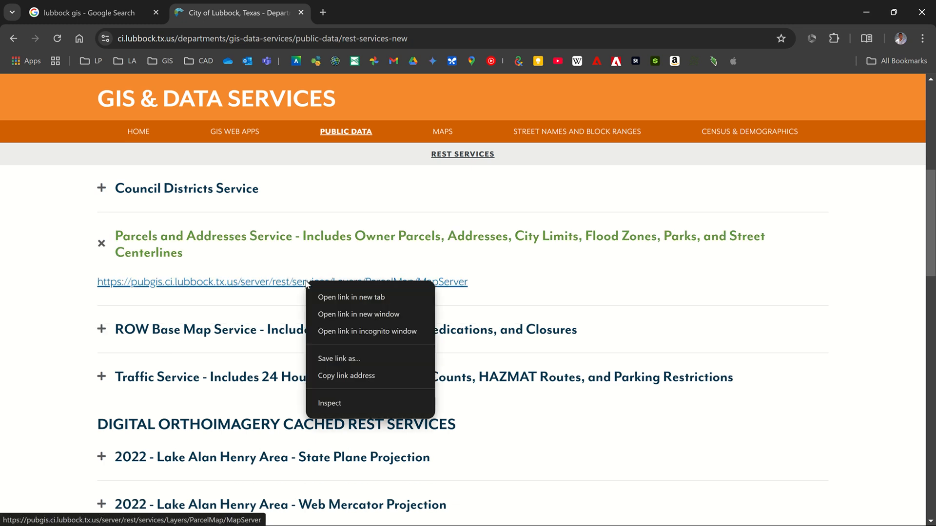
click(361, 376)
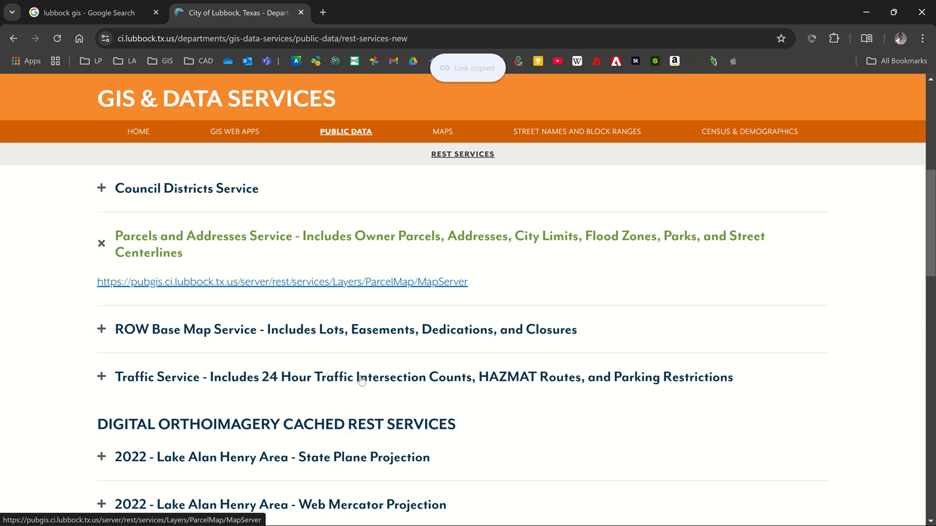
Switch to ArcGIS Pro and add the copied ParcelMap MapServer URL to the TTU Credit Union 20scale map as data from a path.
key(alt+Tab)
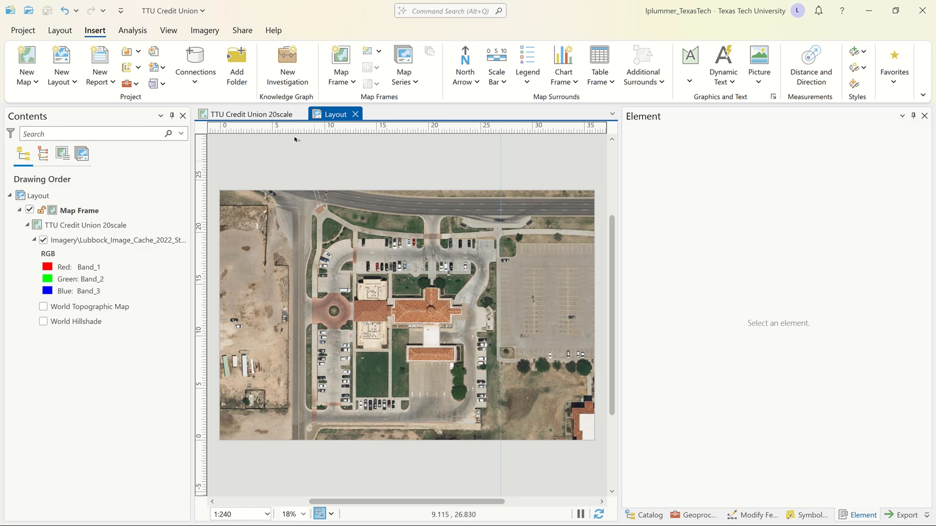
click(276, 117)
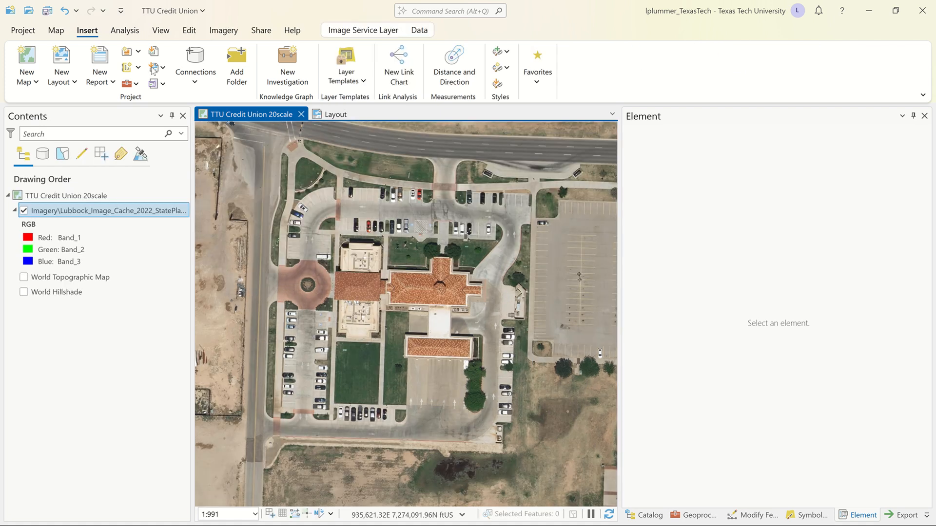
click(56, 31)
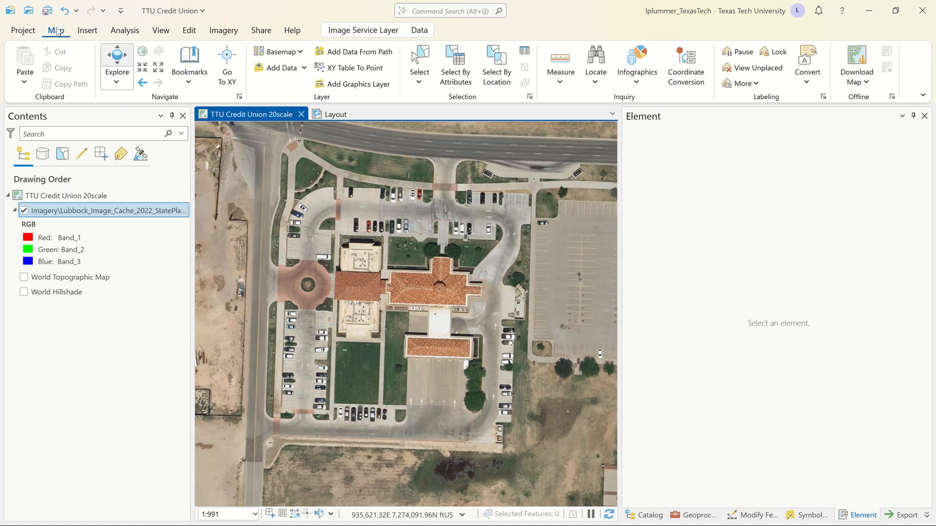
click(304, 70)
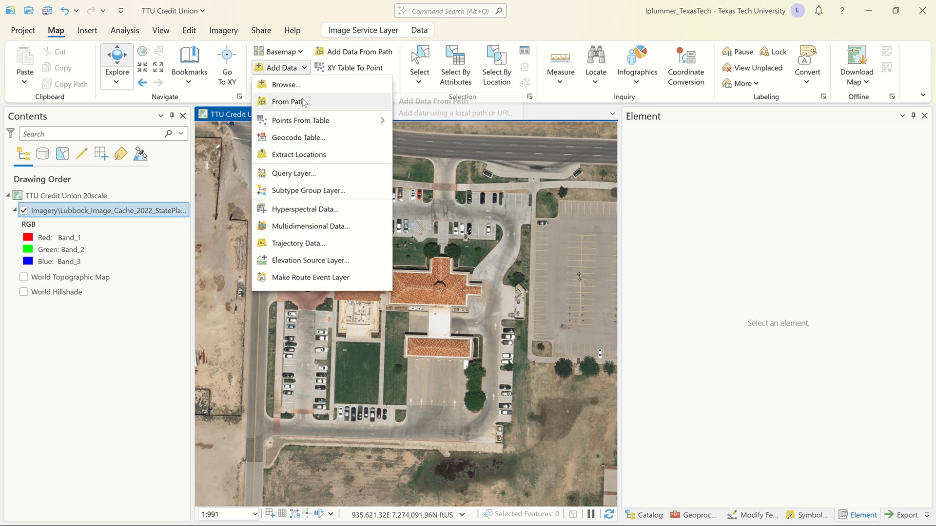
click(303, 100)
key(ctrl+v)
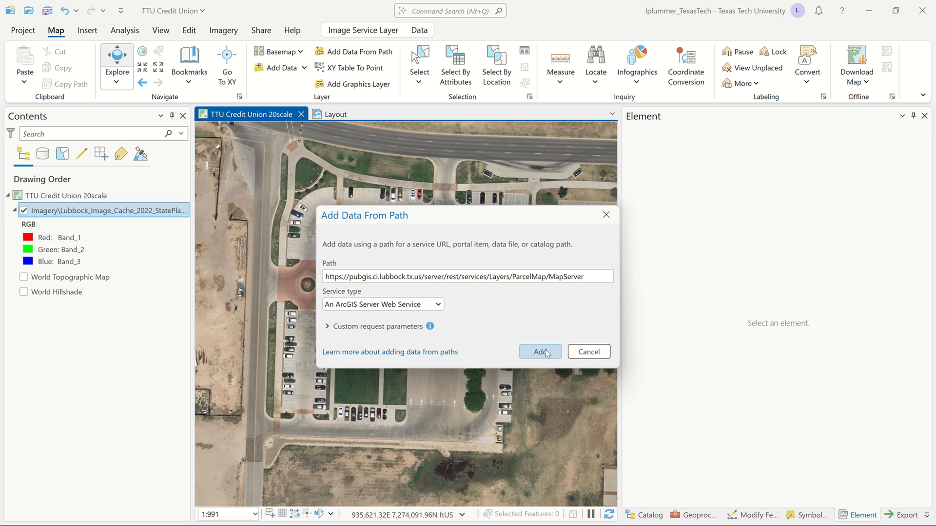
click(546, 353)
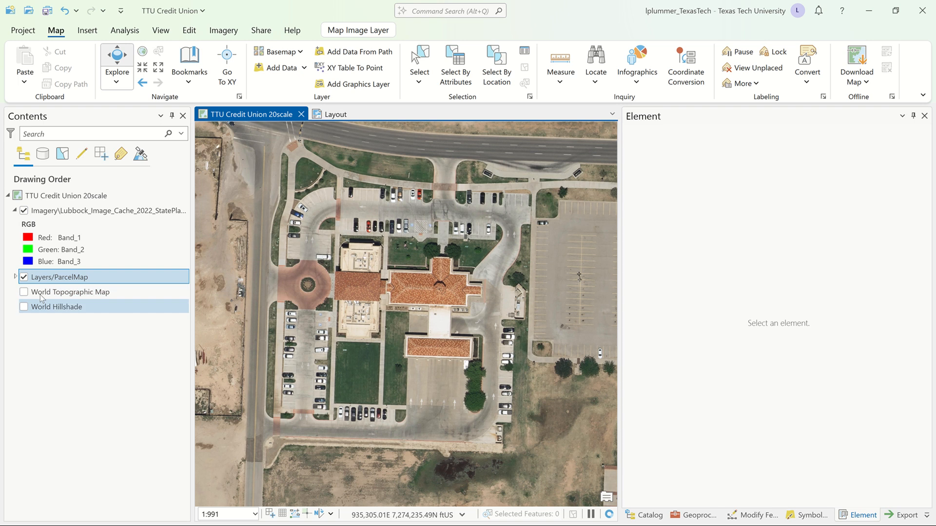
Move the Layers/ParcelMap layer above the 2022 imagery, hide and collapse the imagery layer, and return to the layout.
drag(69, 278, 66, 212)
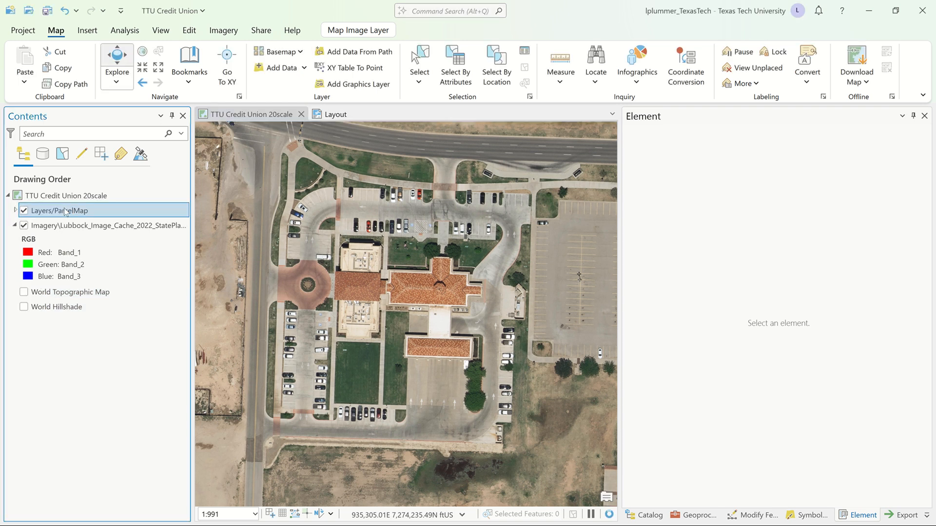
click(24, 226)
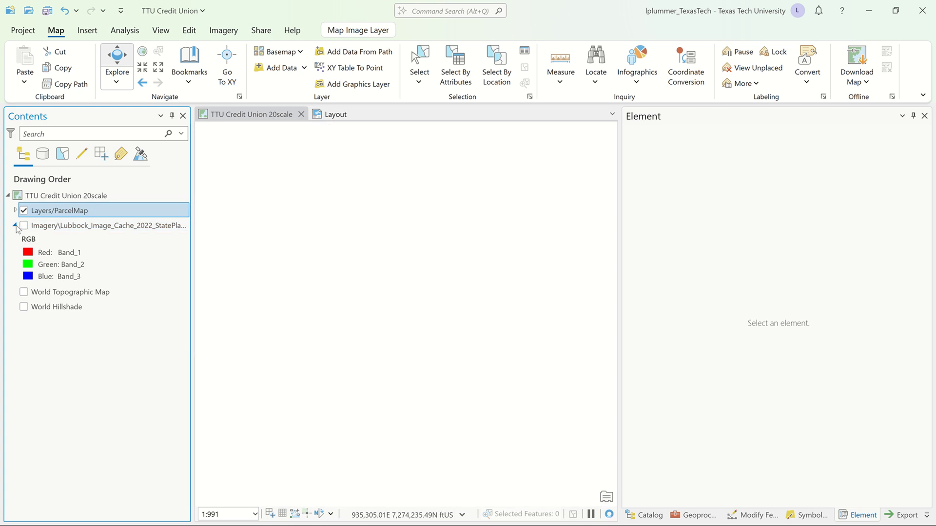
click(15, 225)
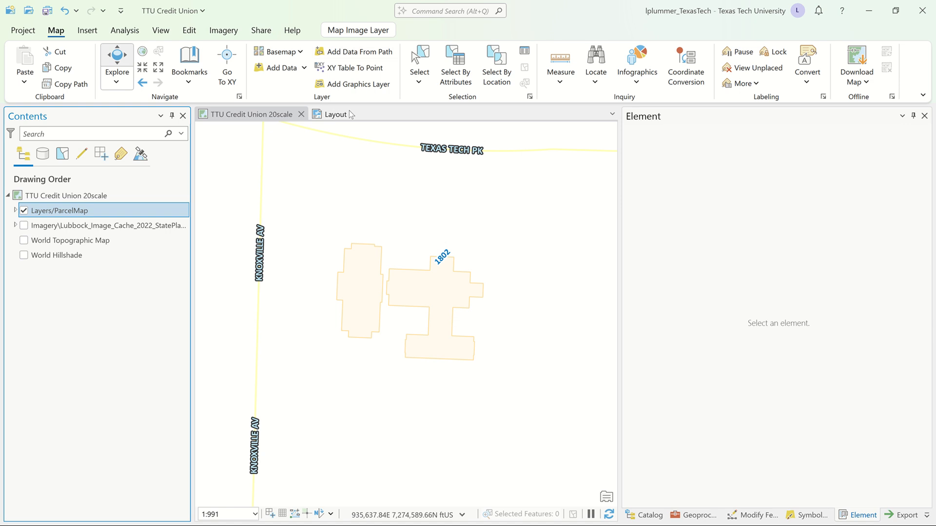
click(329, 114)
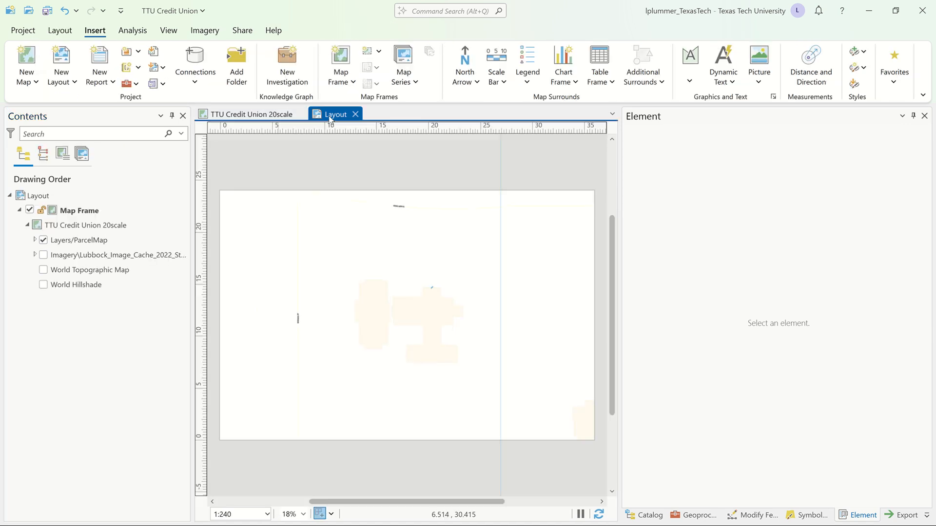
click(44, 239)
click(44, 255)
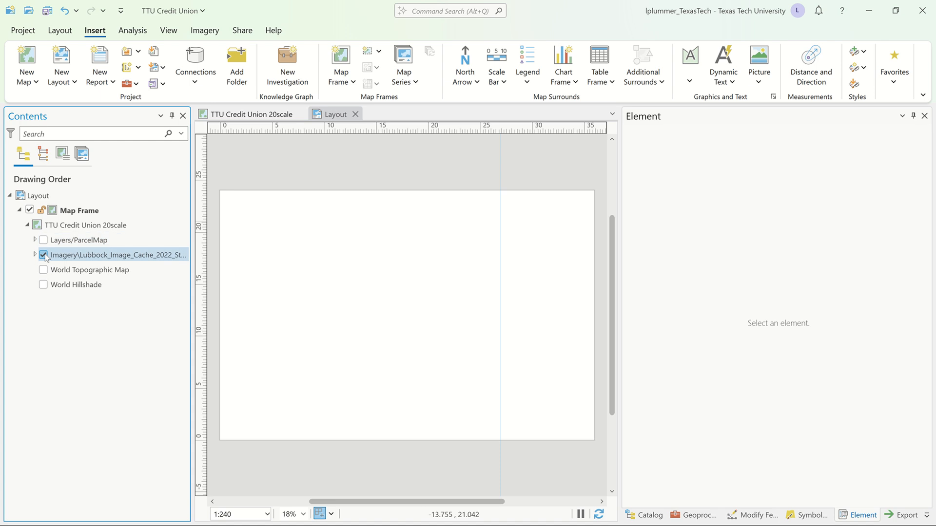
click(44, 255)
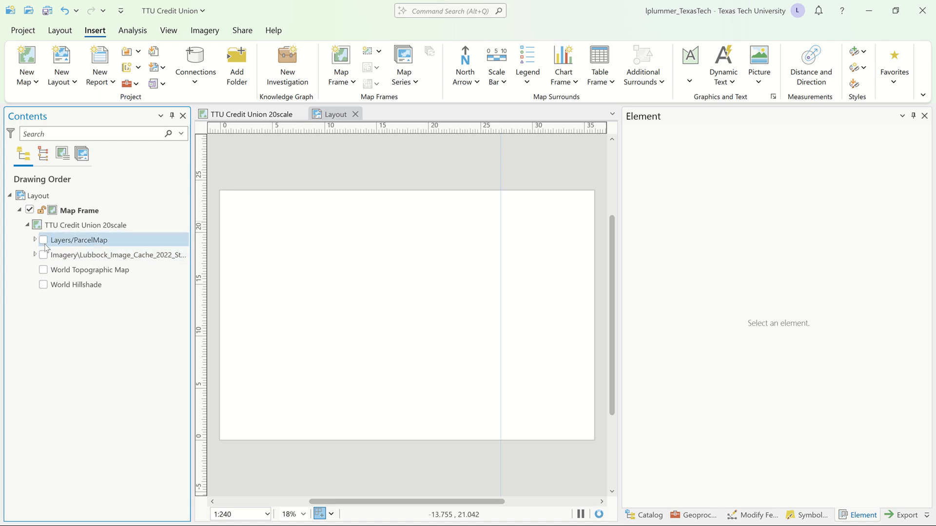
click(43, 240)
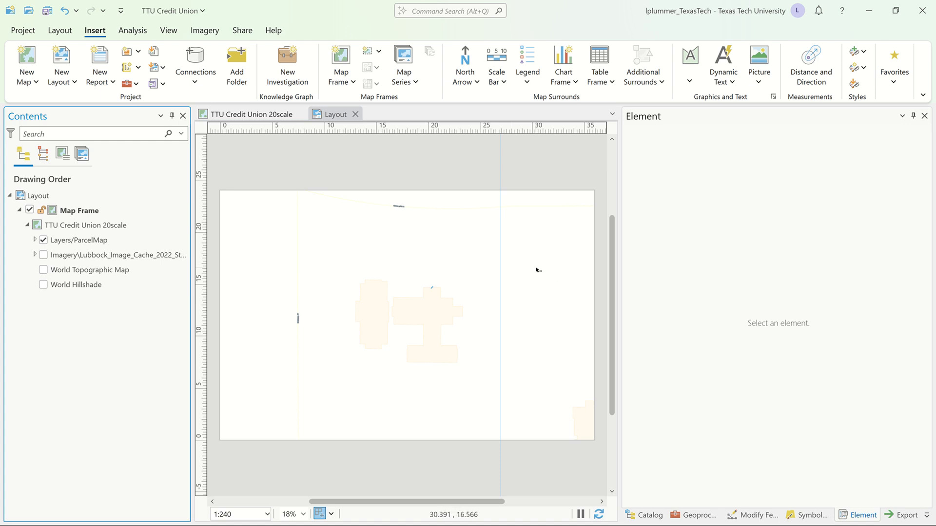
Start exporting the layout and set the export file type to JPEG.
click(244, 31)
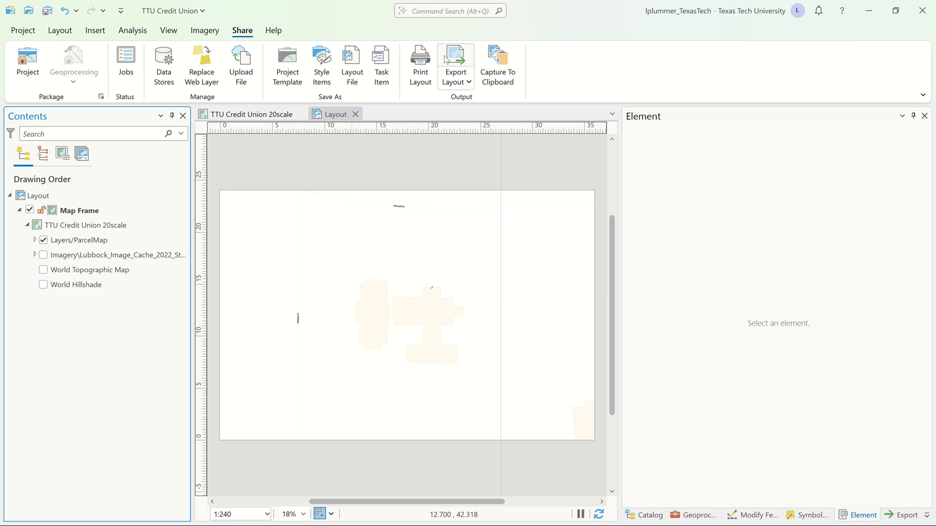
click(461, 64)
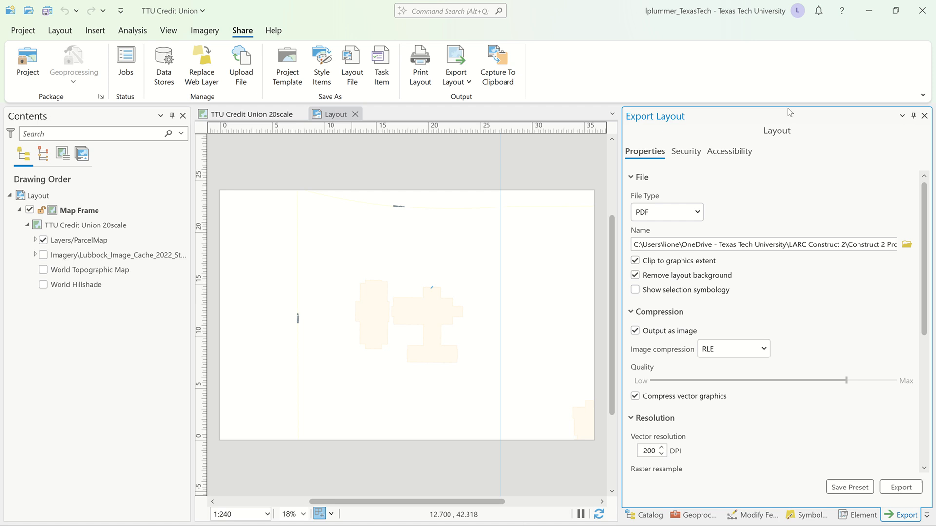
click(700, 218)
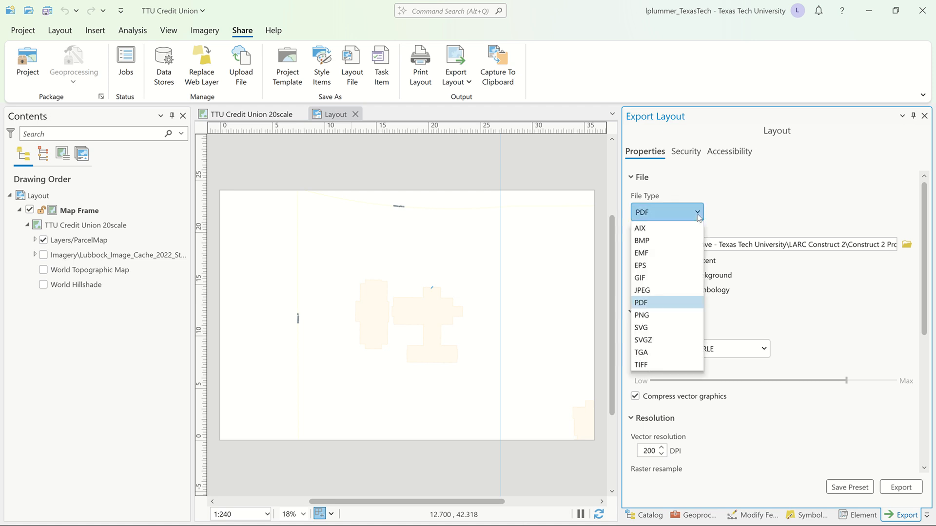
click(660, 291)
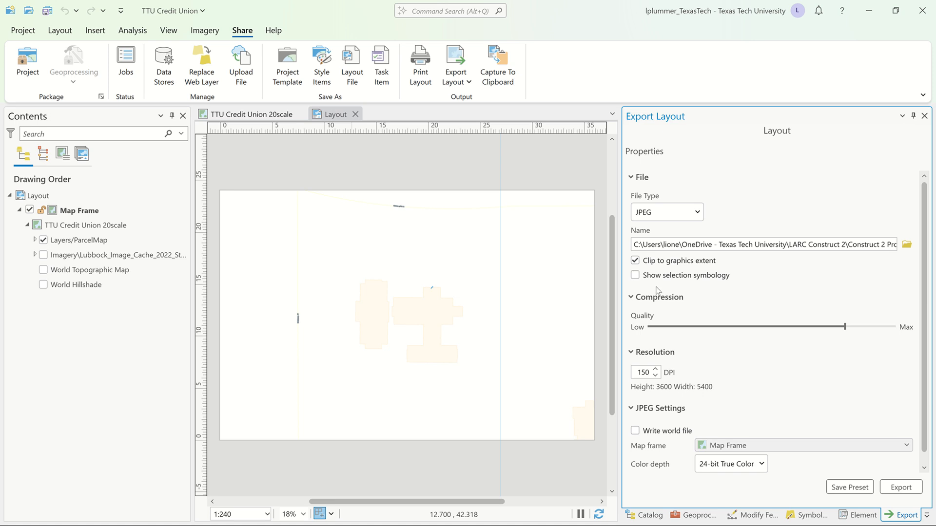
scroll(759, 389, down, 1)
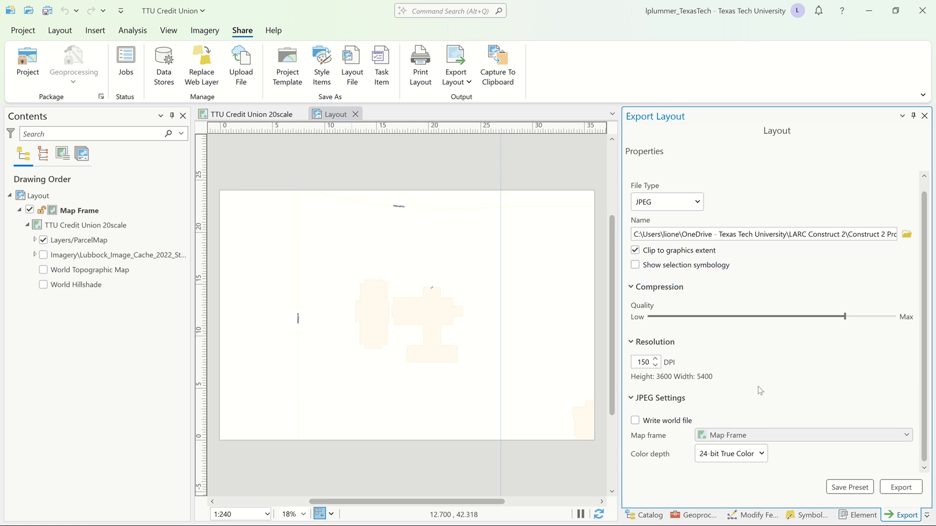
scroll(758, 387, up, 1)
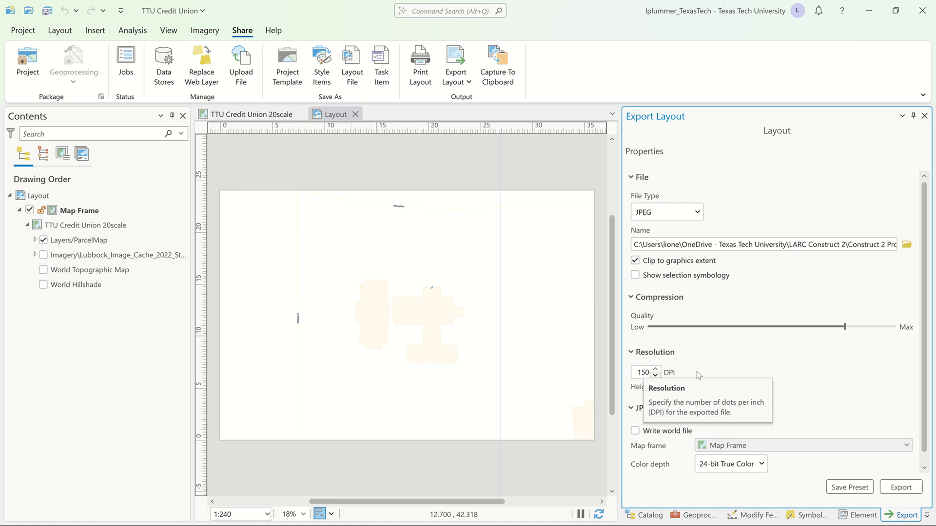
Choose the 00-SRVY folder of the TTU Credit Union project as the export destination.
click(907, 246)
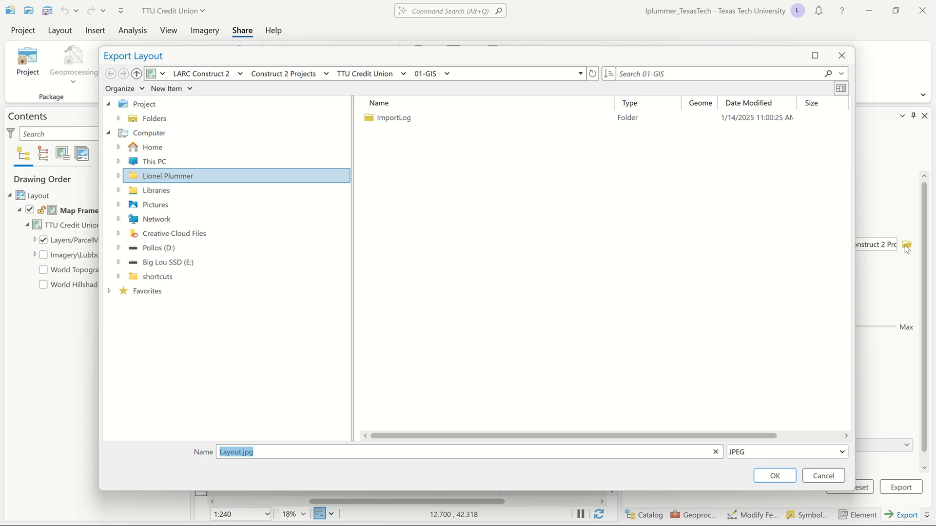
click(370, 73)
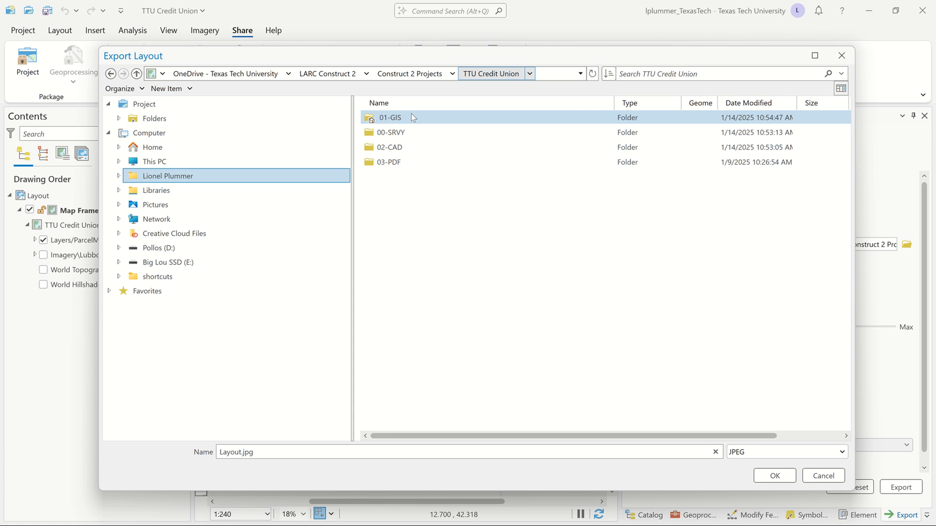
click(408, 74)
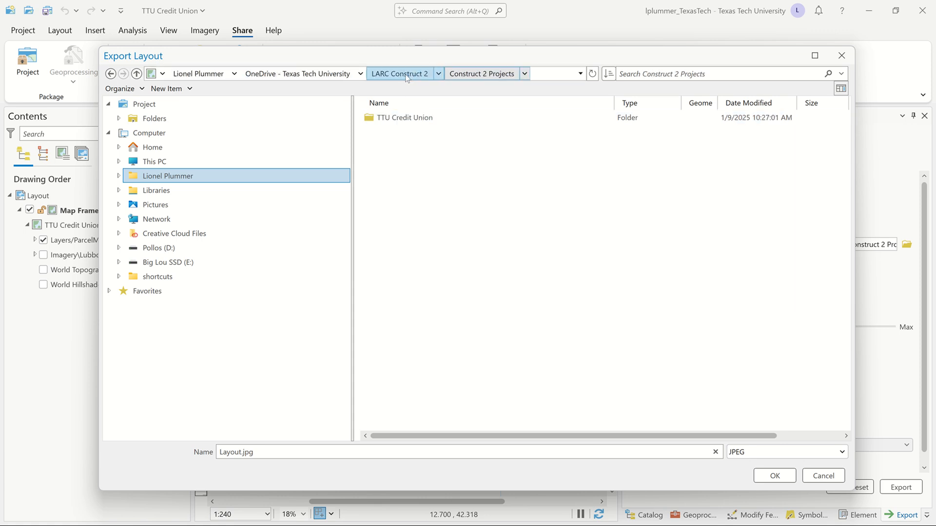
double_click(408, 117)
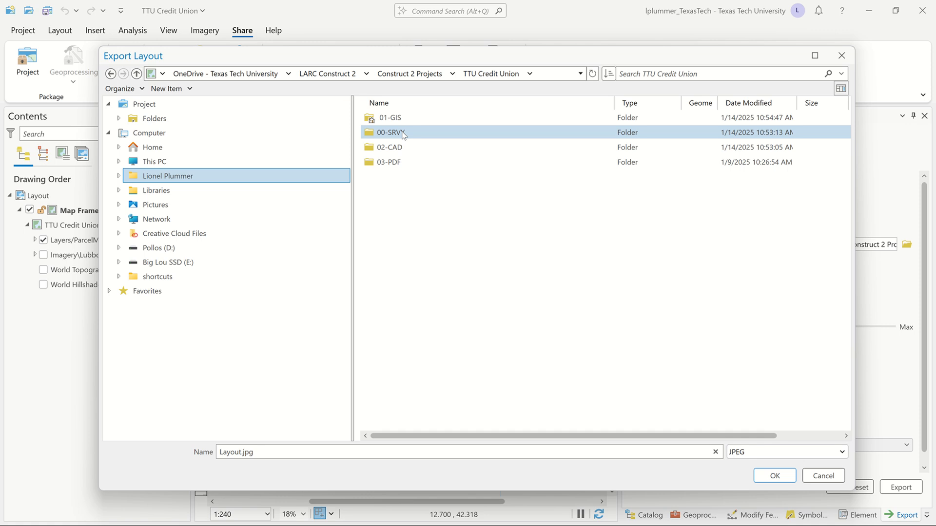
double_click(402, 135)
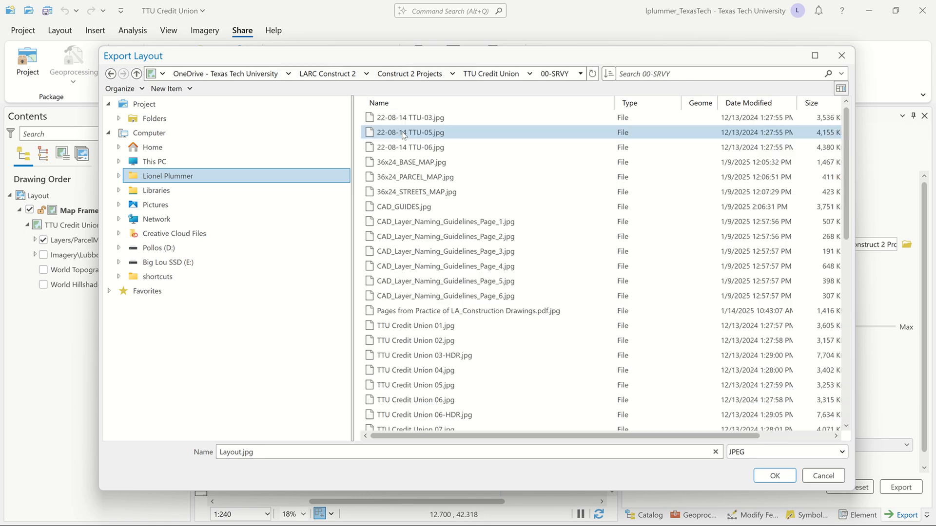
Name the export file Parcel_Outlines and export the parcel layout as a JPEG.
drag(266, 453, 204, 445)
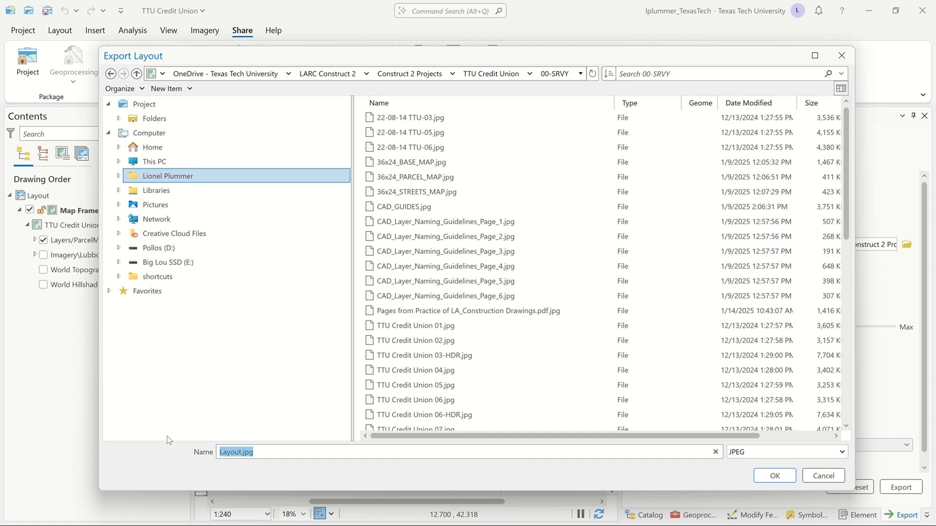
text(Parcel_Outlines)
key(BackSpace)
text(s)
click(774, 476)
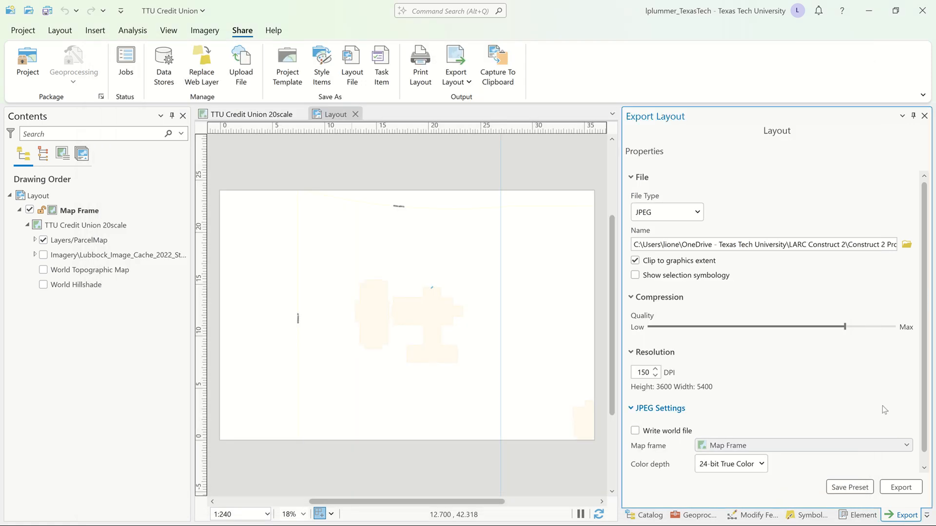
click(894, 488)
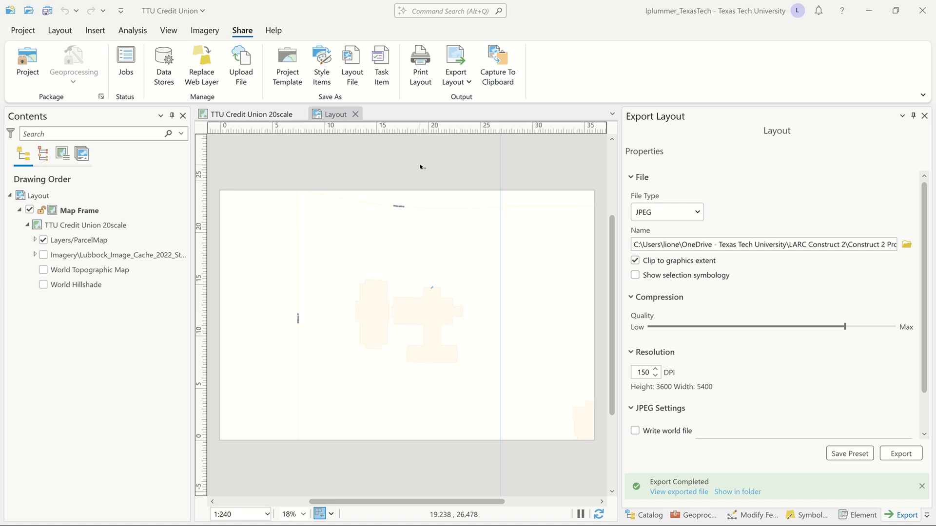
Show the 2022 imagery instead of the parcel map and export the layout to 00-SRVY as a JPEG named TTU_CC_Aerial.
click(43, 240)
click(43, 255)
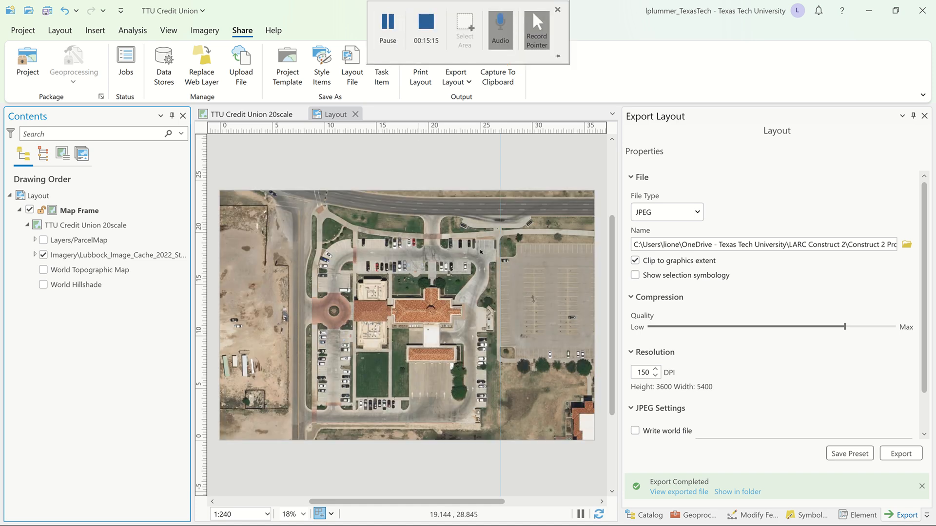
click(906, 242)
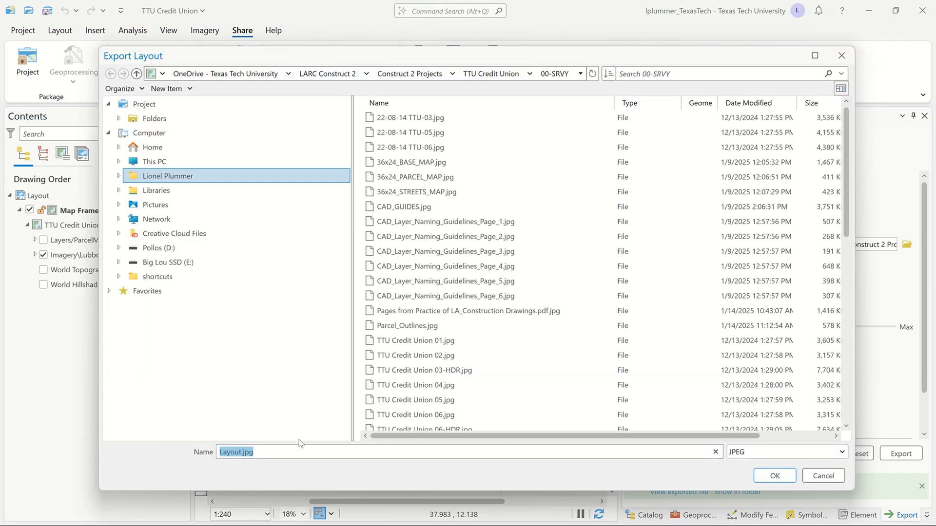
text(TTU)
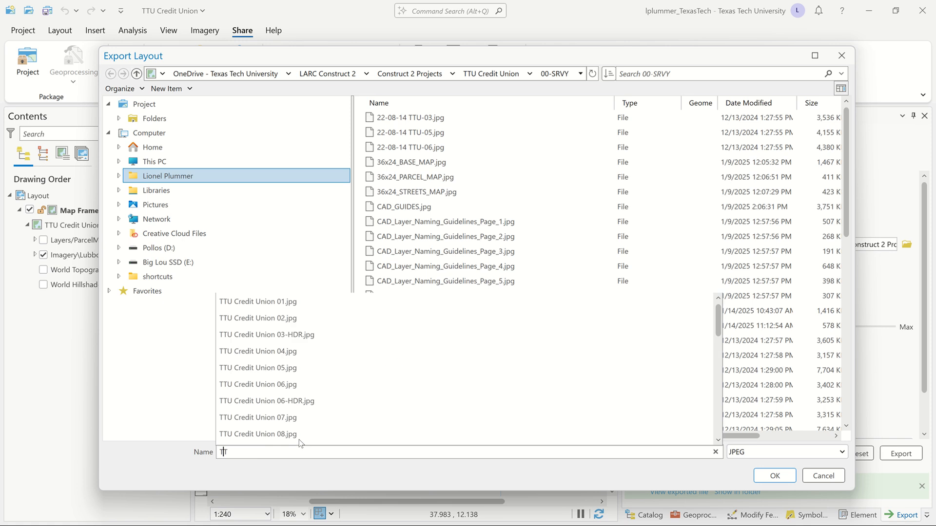
text(_)
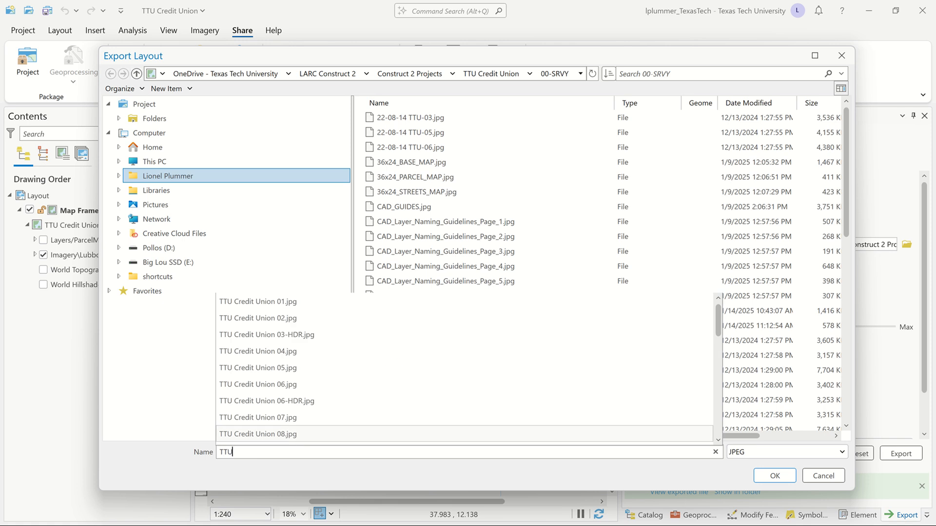
text(CC_)
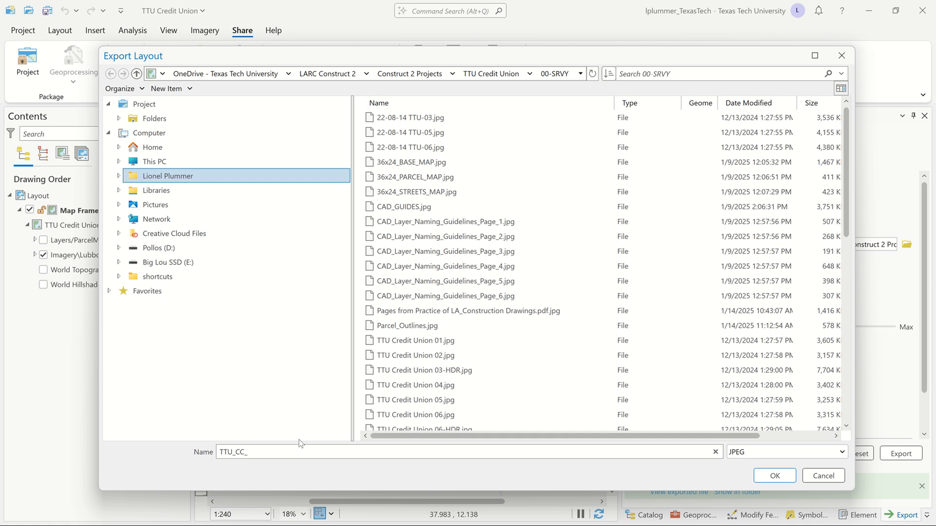
text(Aerial)
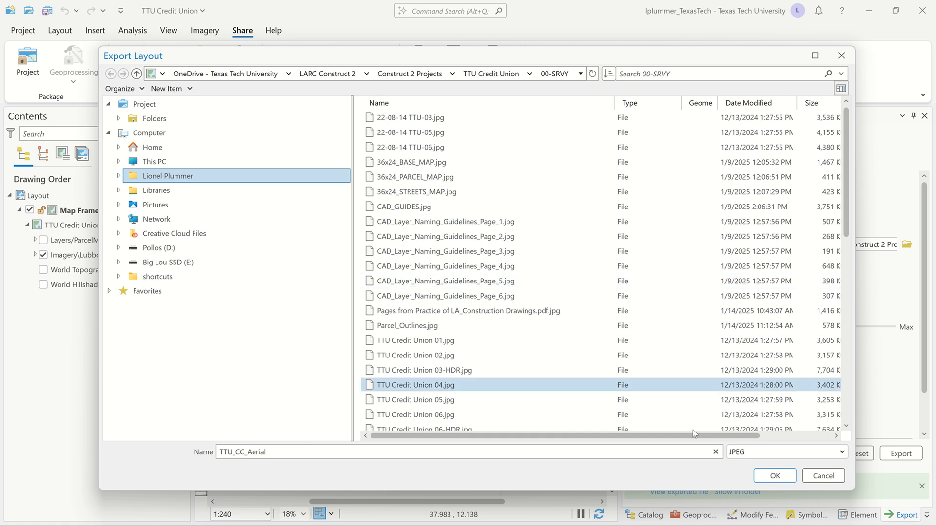
click(774, 476)
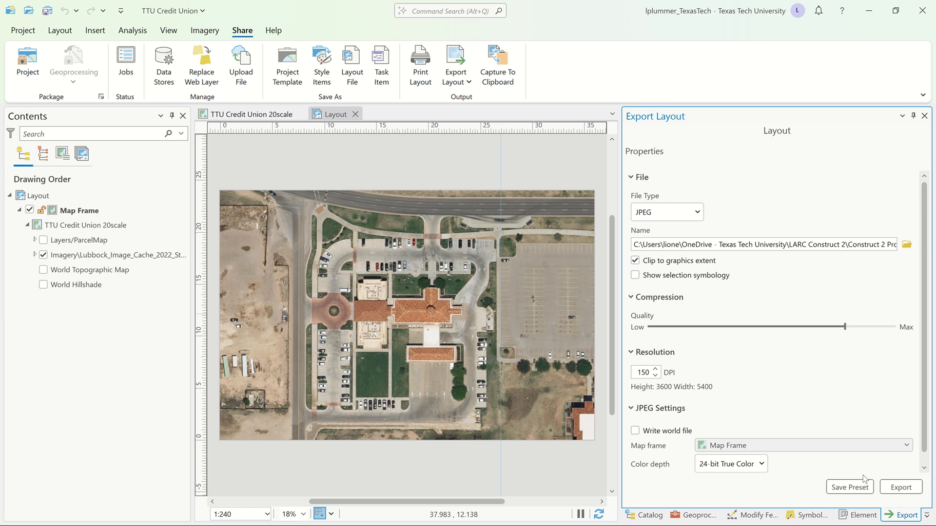
click(899, 488)
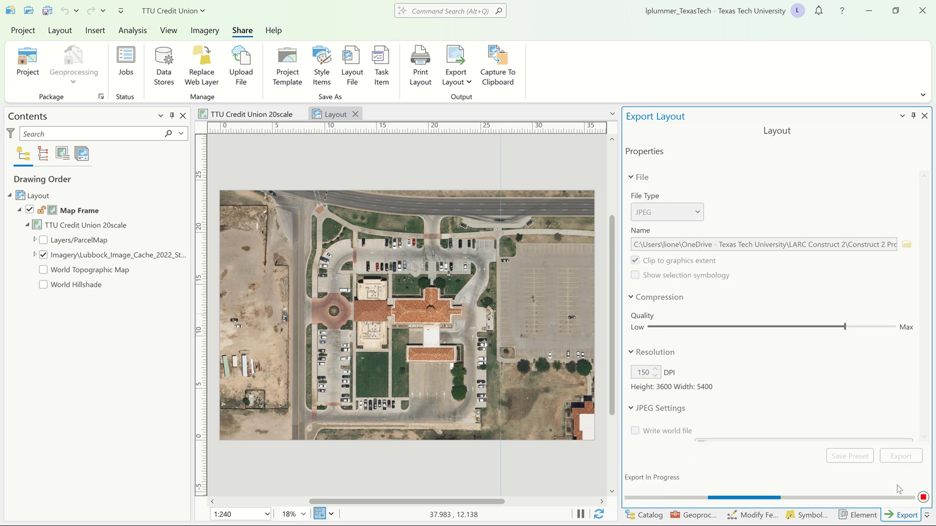